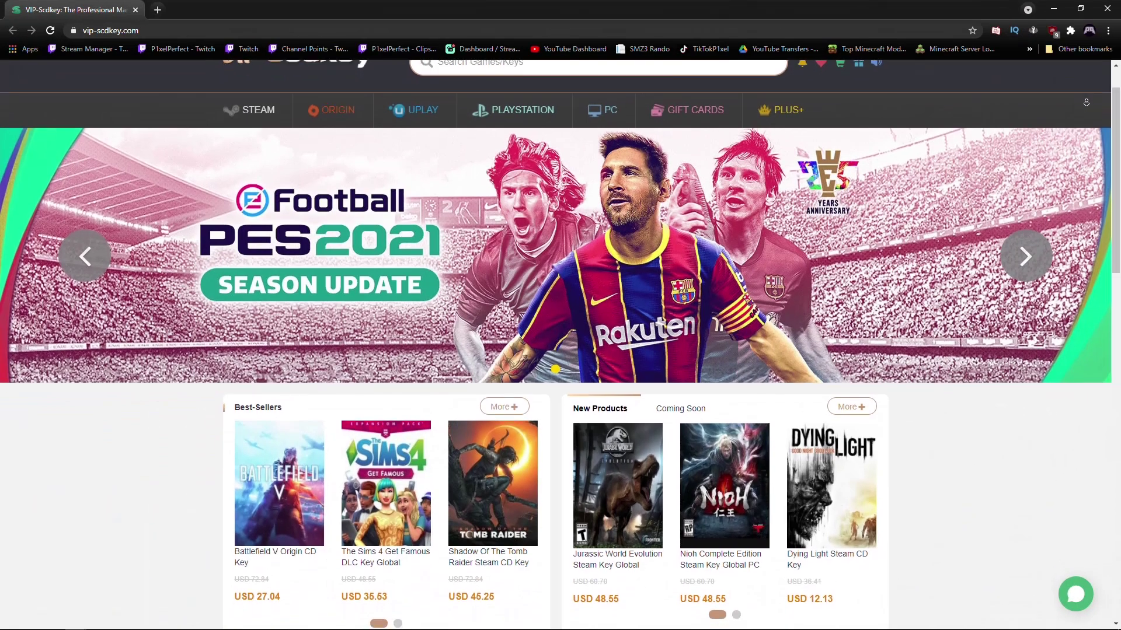
- Look through the best-sellers, new products and Steam games on the VIP-Scdkey home page
scroll(1085, 102, down, 2)
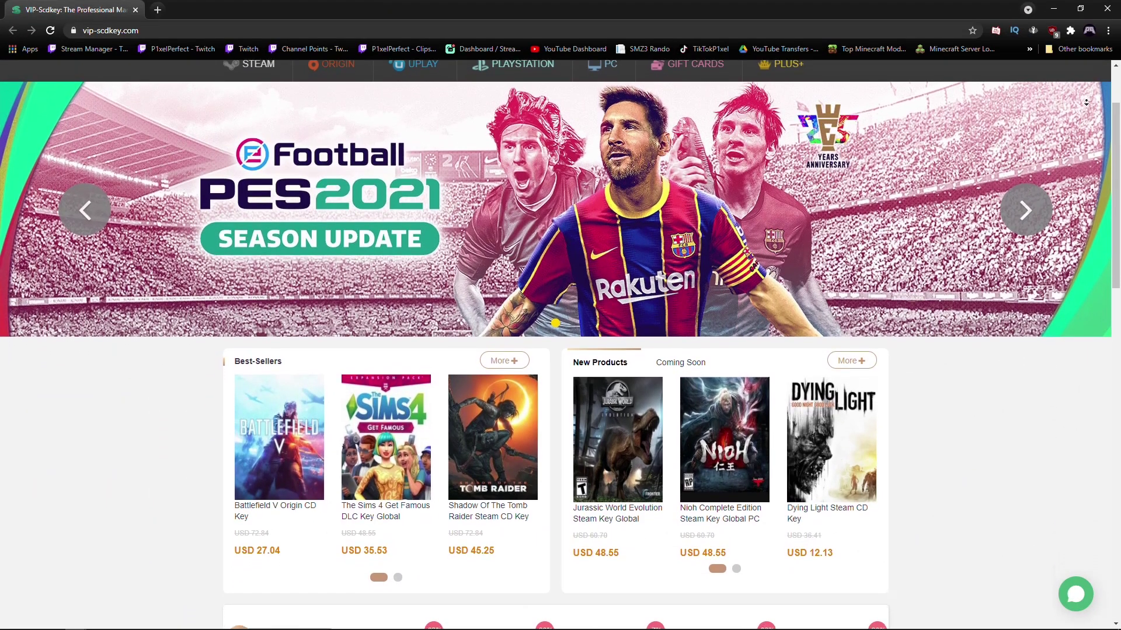
scroll(1086, 102, down, 2)
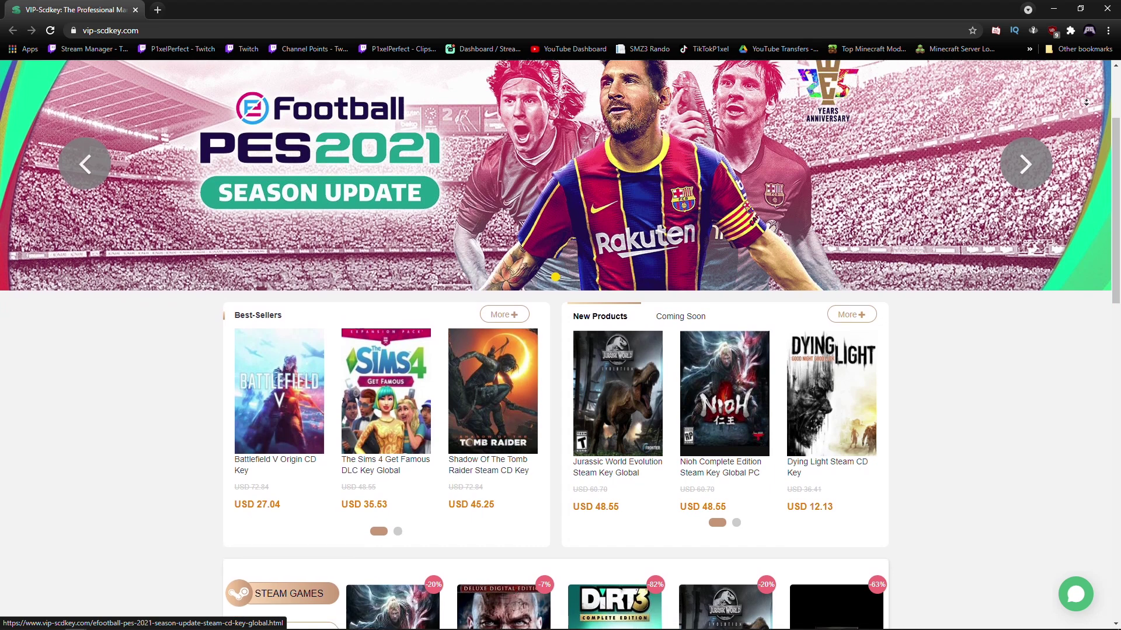
scroll(1086, 102, down, 2)
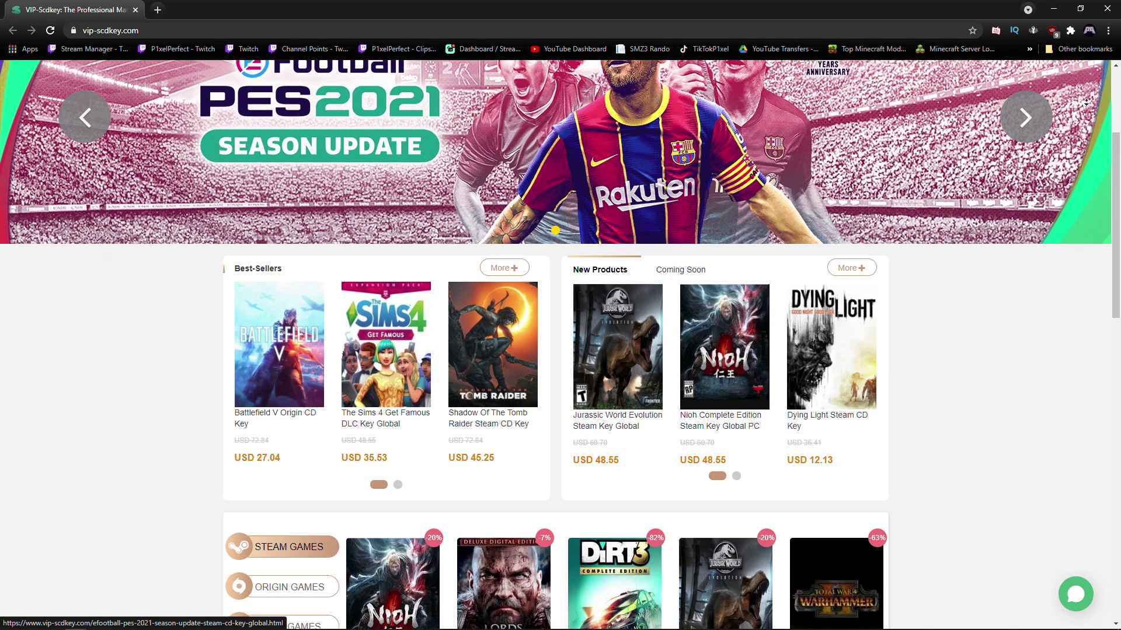
scroll(1086, 102, down, 2)
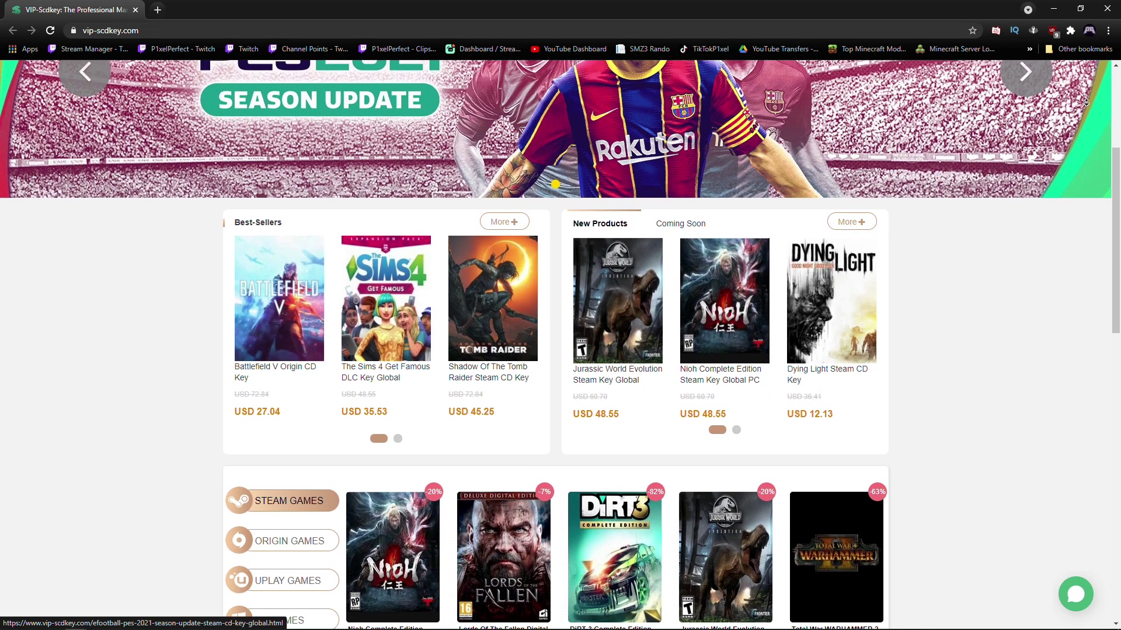
scroll(1085, 102, down, 5)
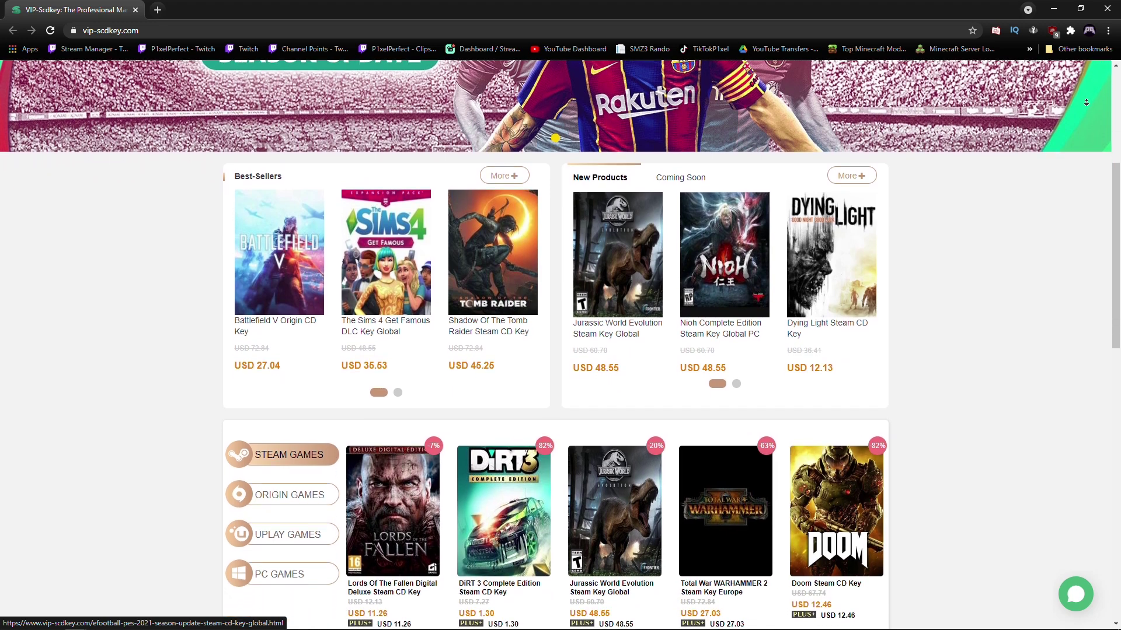
scroll(1086, 102, down, 1)
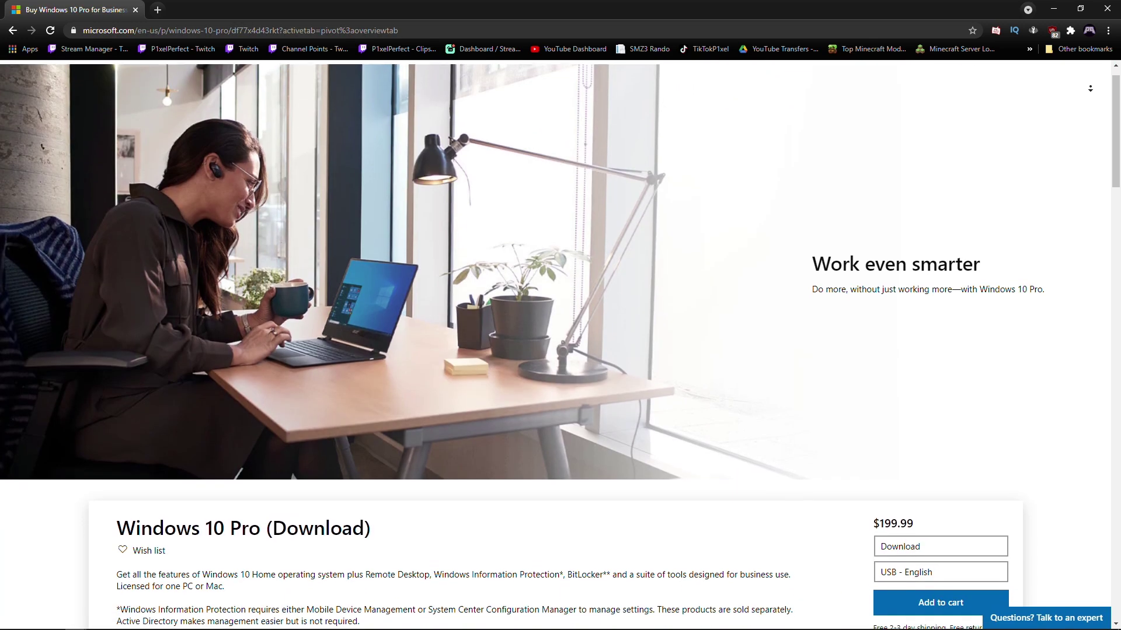
- Review the Windows 10 Pro download offer and its price on Microsoft's store page
scroll(1089, 88, down, 1)
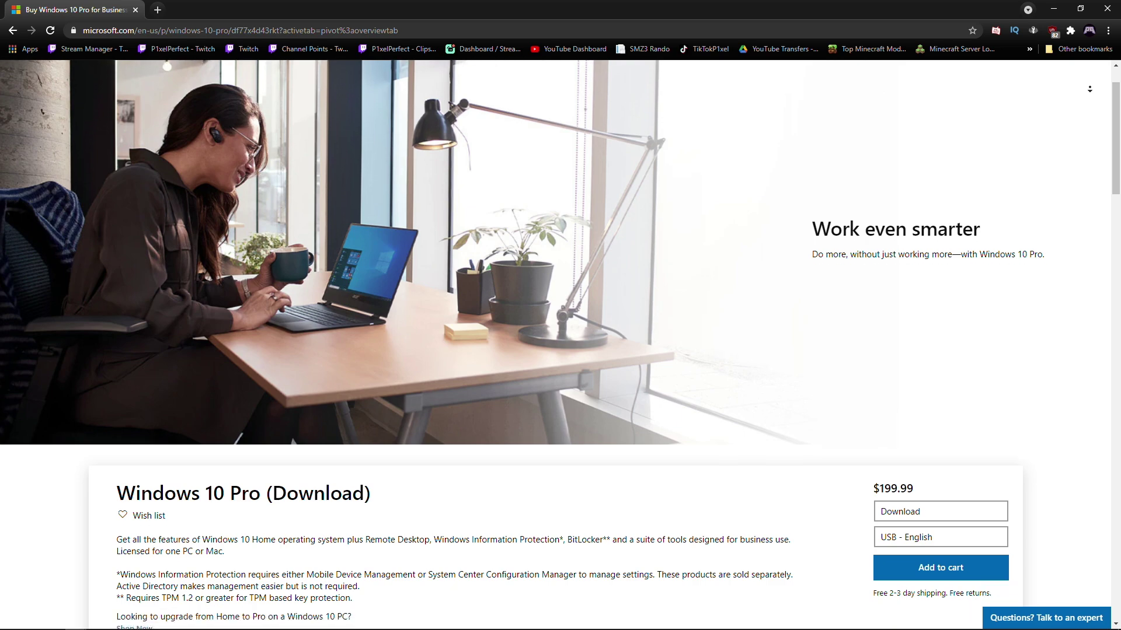
scroll(1089, 88, down, 1)
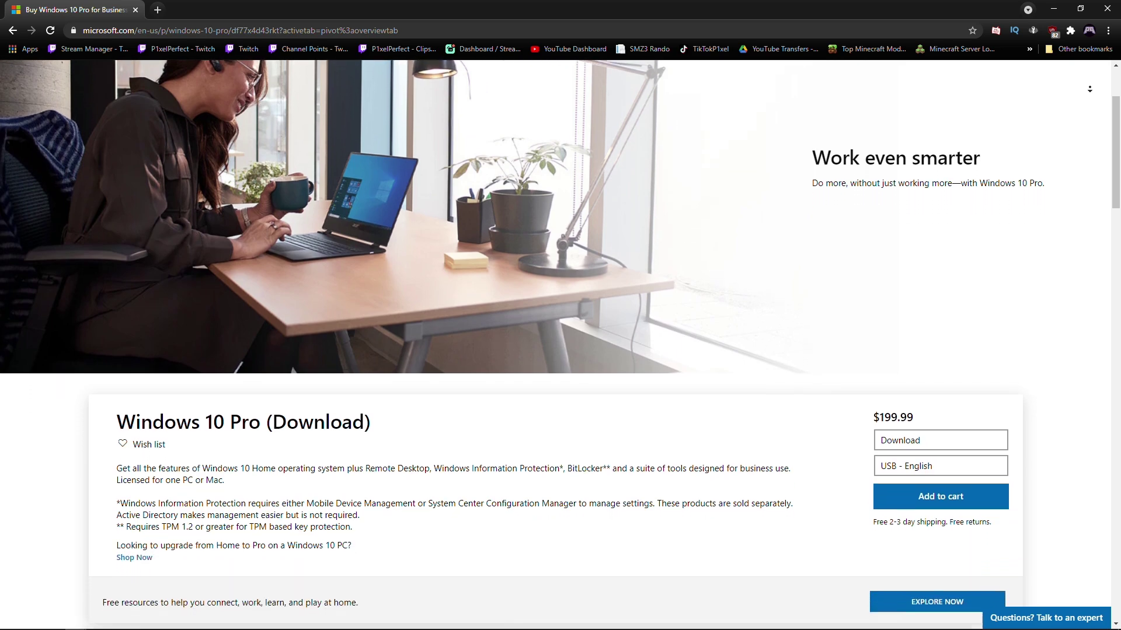
scroll(1090, 89, down, 1)
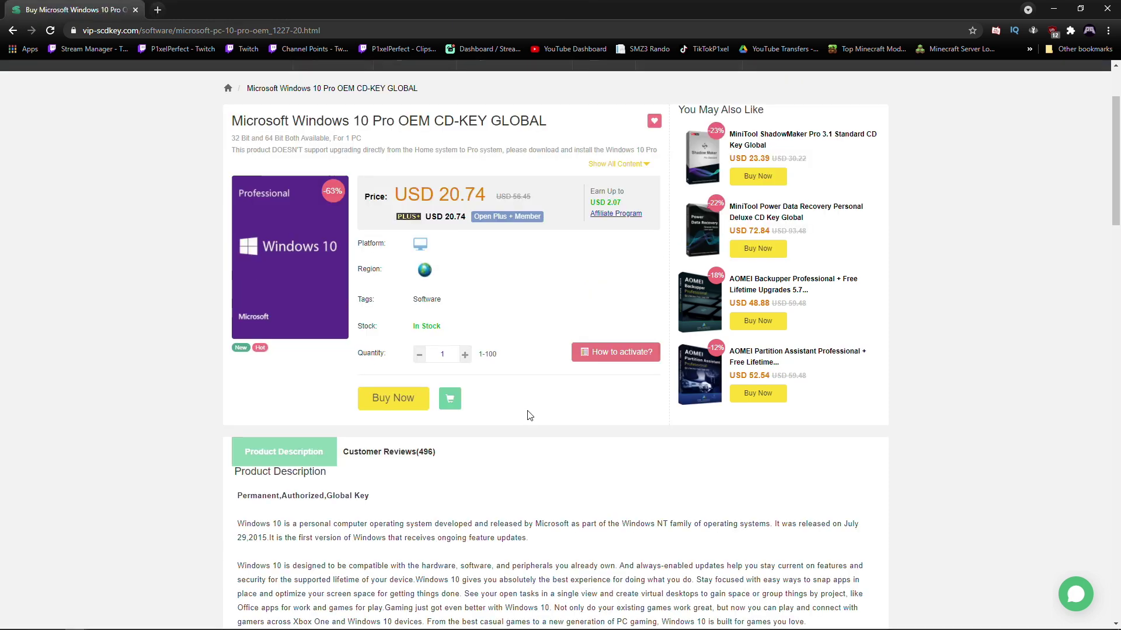
- Start buying the Microsoft Windows 10 Pro OEM key on VIP-Scdkey and apply the promotion code PP20
click(392, 397)
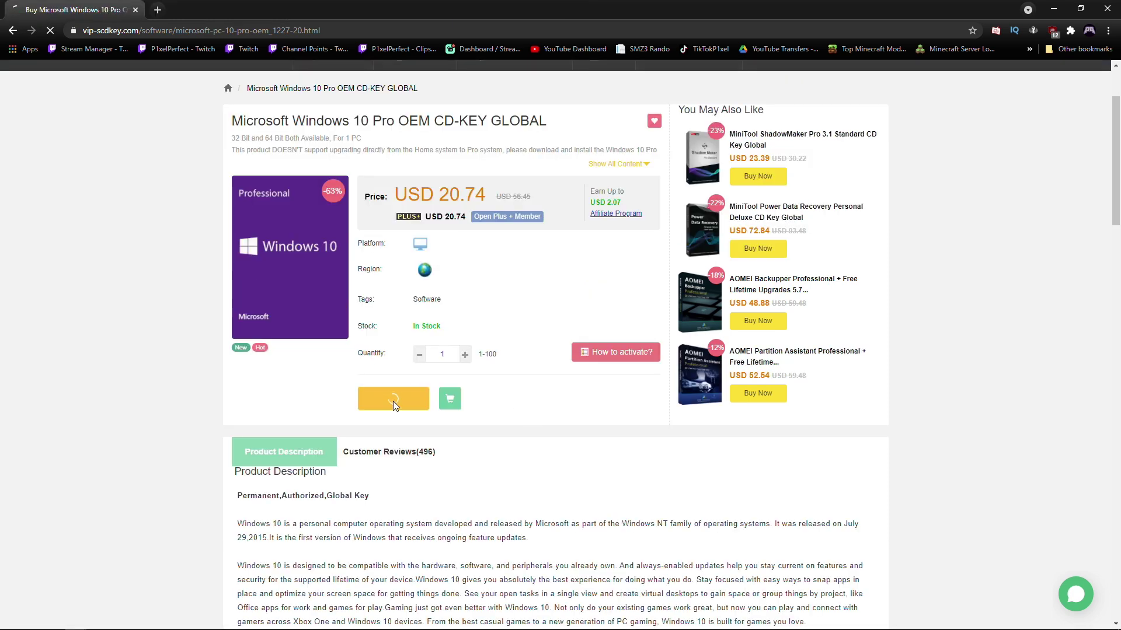
click(374, 453)
text(PP20)
click(432, 458)
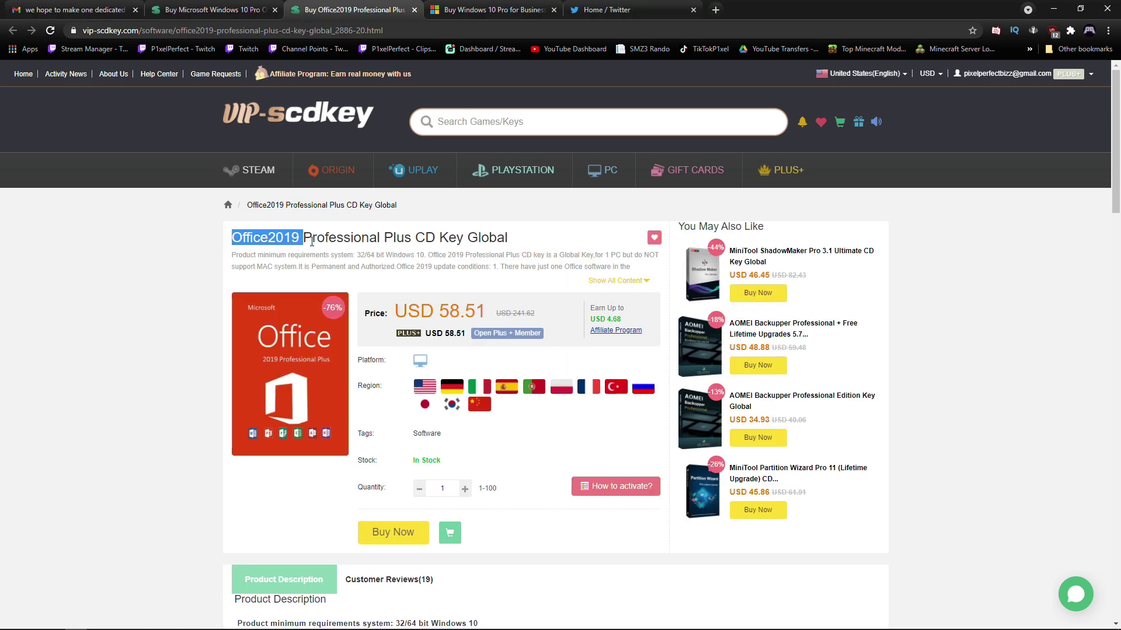
- Buy one Office2019 Professional Plus key, apply the promotion code at checkout and submit the order
click(493, 239)
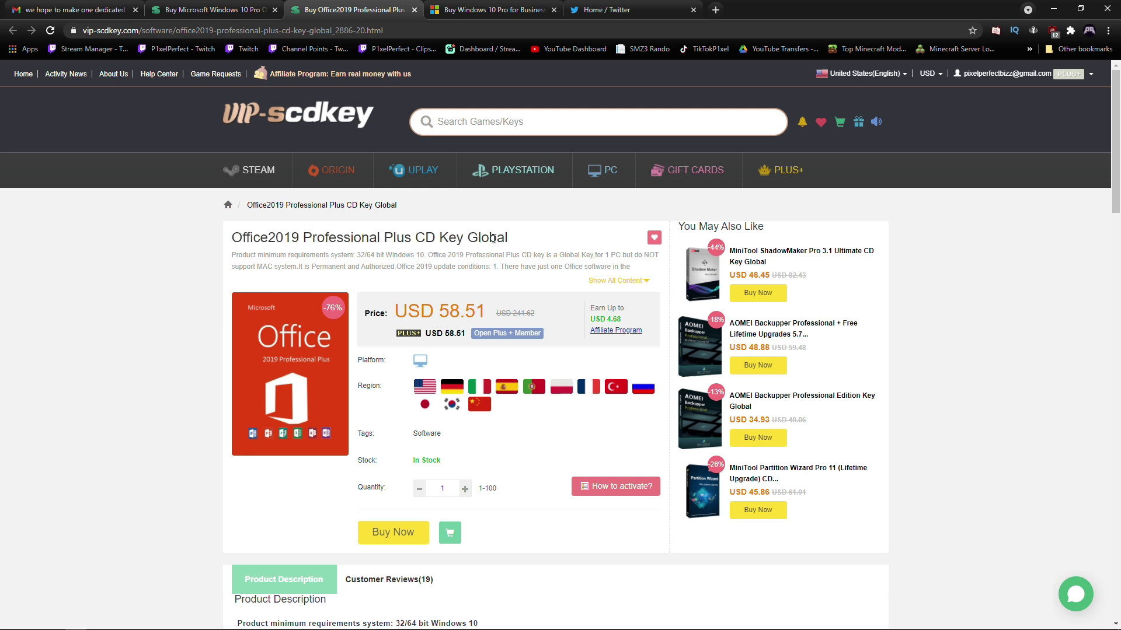
click(396, 533)
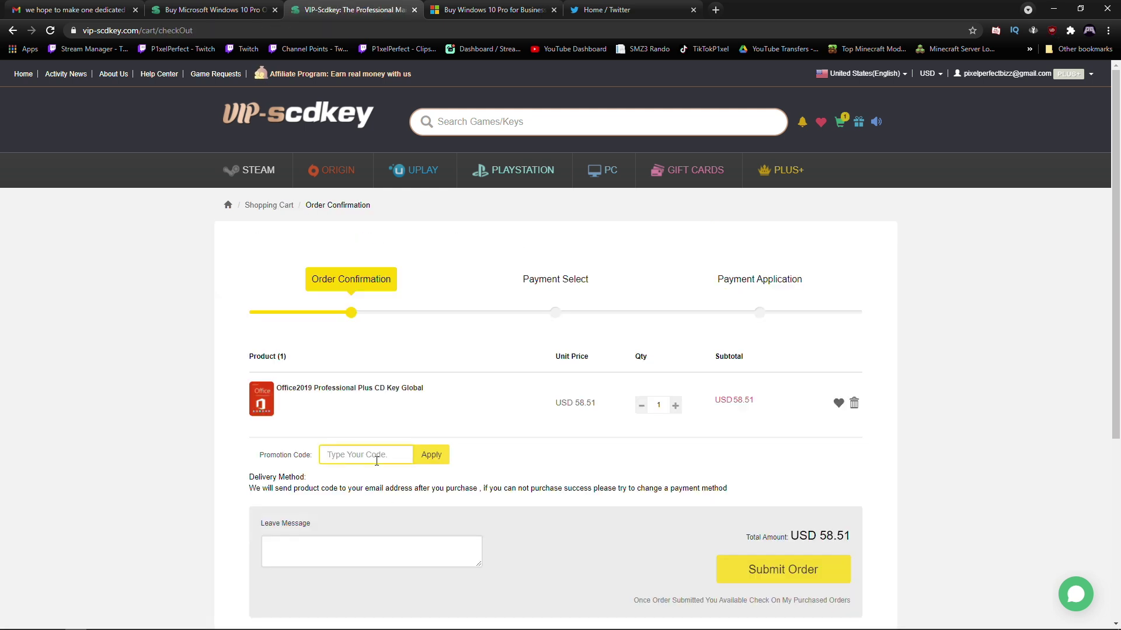
click(444, 459)
click(785, 573)
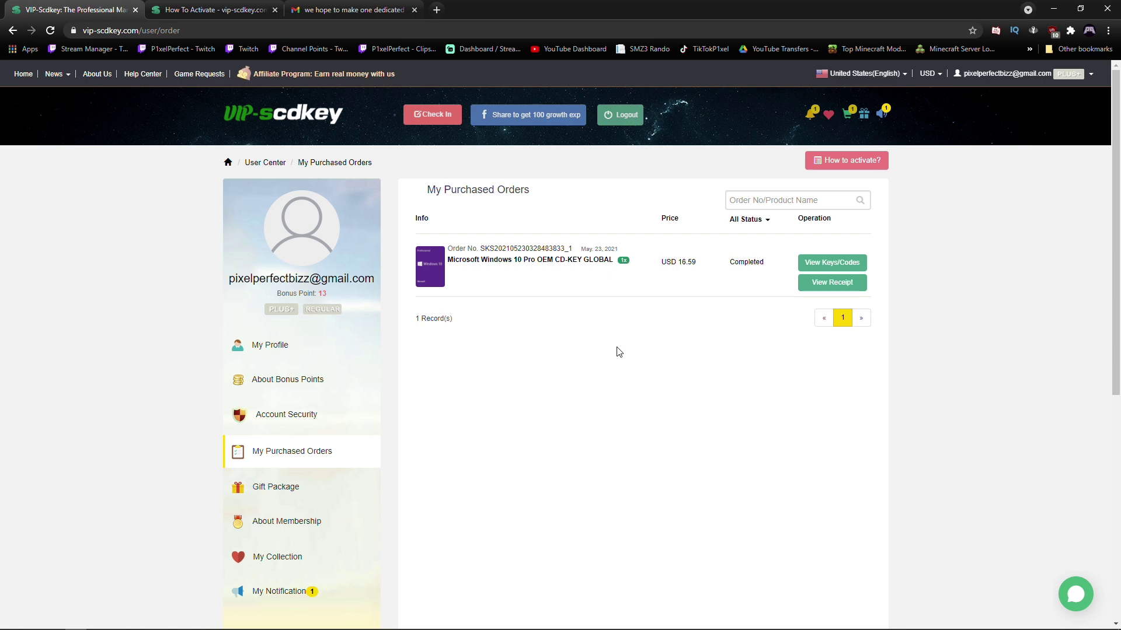
- Reveal the purchased Windows 10 Pro product key in the completed order and select it
click(816, 263)
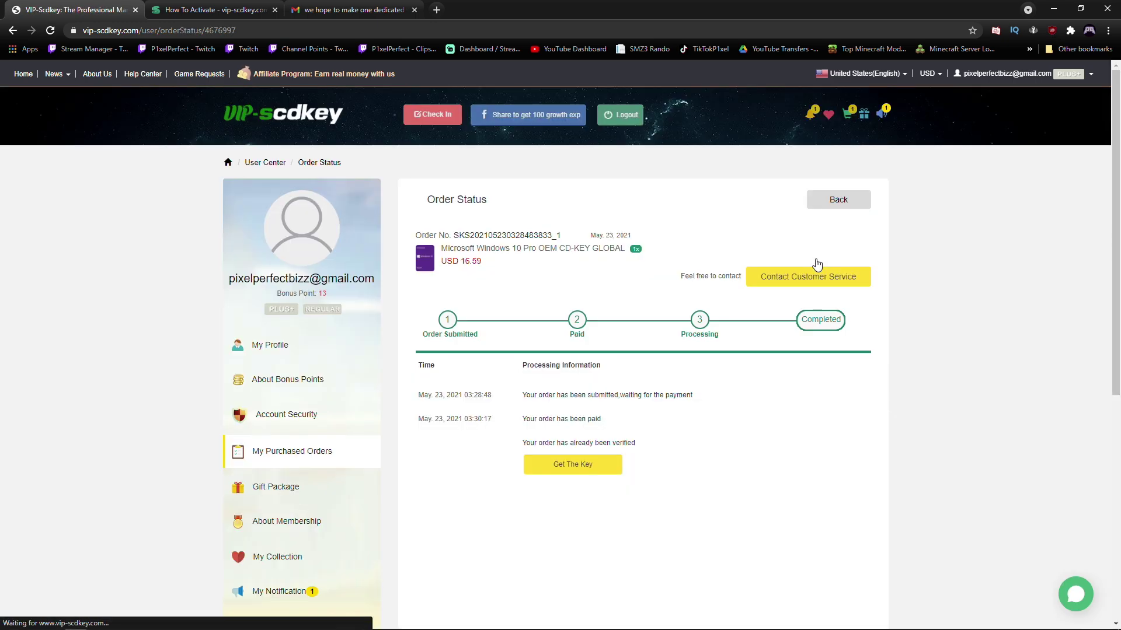
click(574, 469)
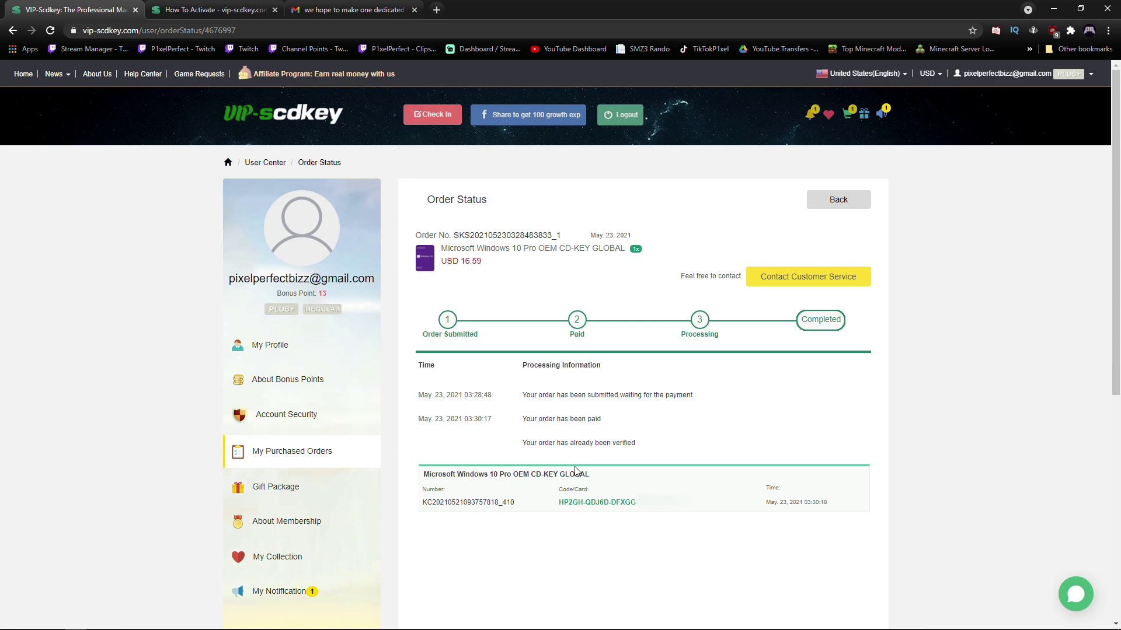
triple_click(597, 502)
scroll(597, 502, down, 1)
- Open the Windows About your PC settings, go to activation and start changing the product key
key(super)
text(about)
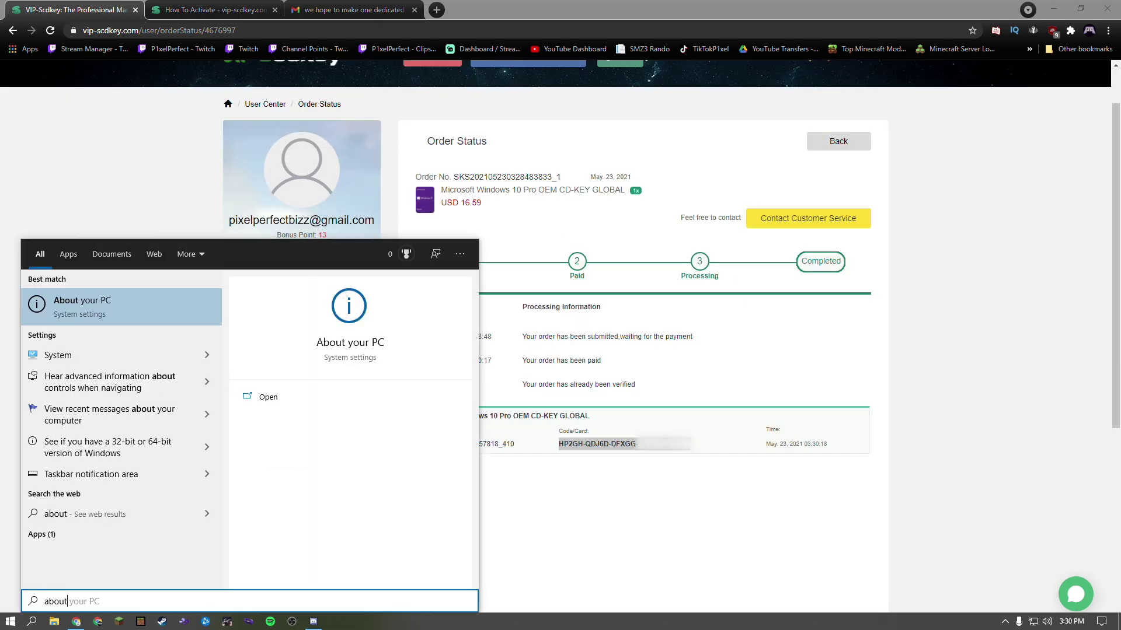
click(160, 321)
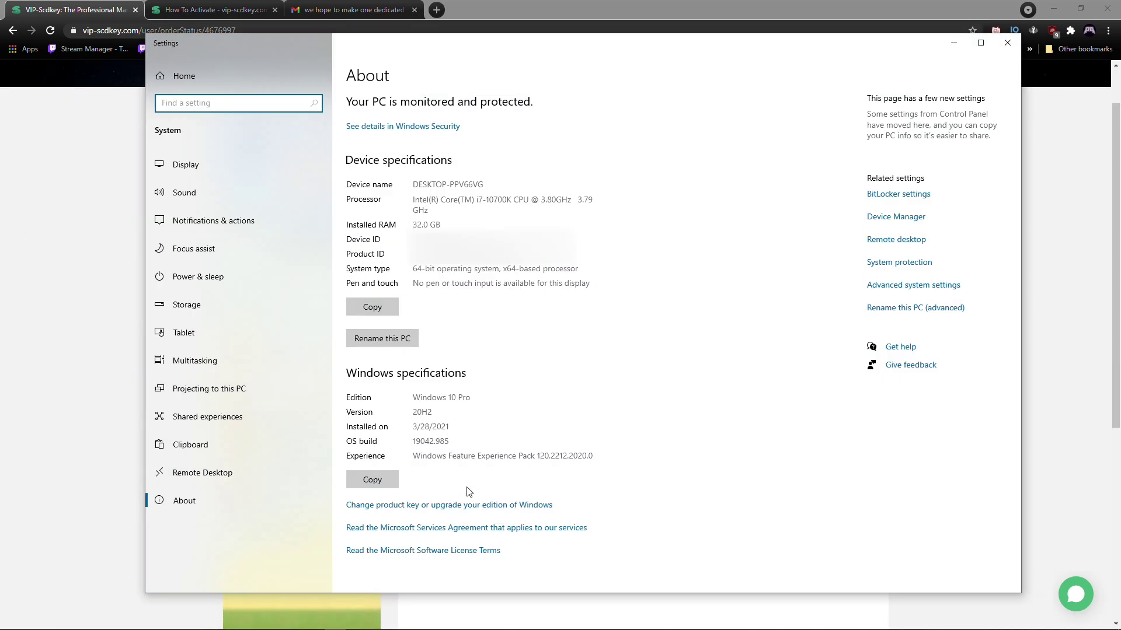
click(474, 505)
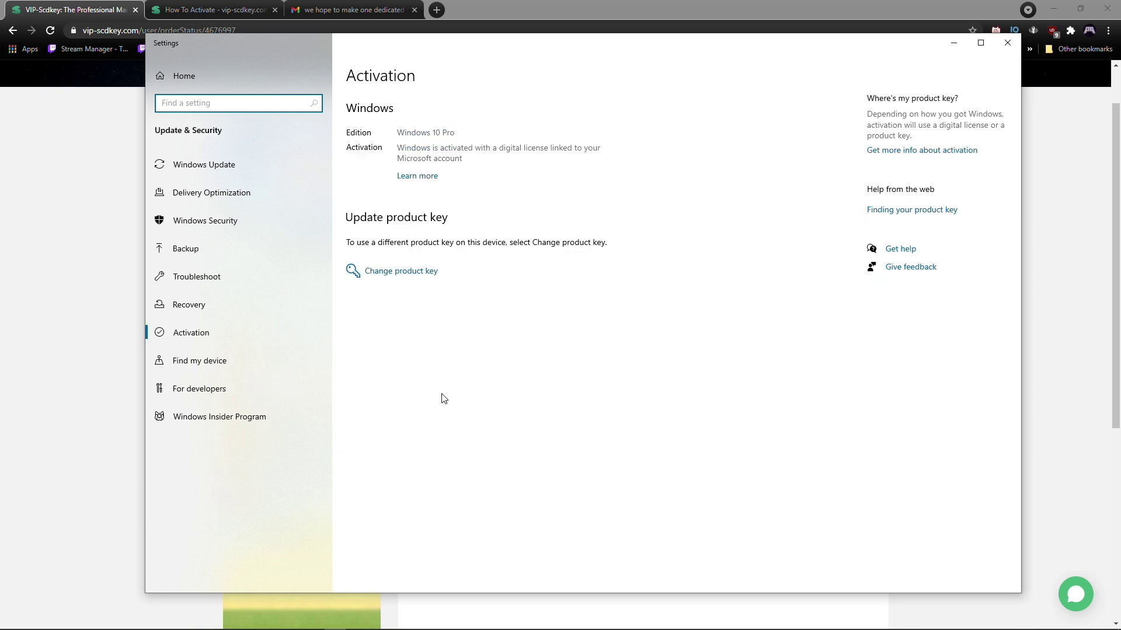
click(417, 275)
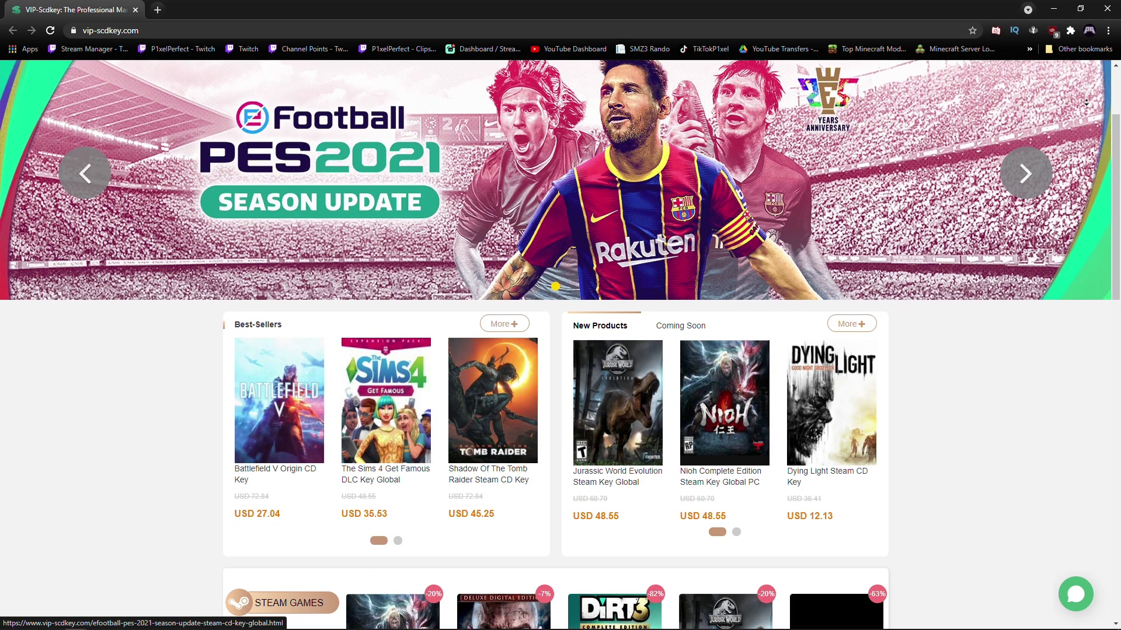
scroll(1086, 102, down, 1)
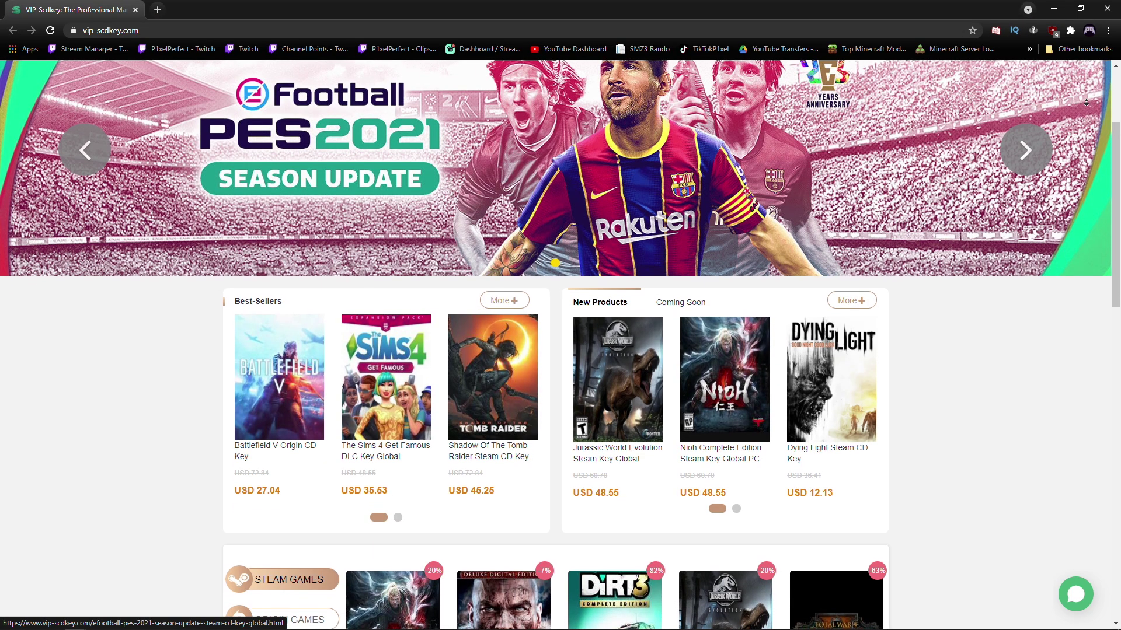
scroll(1085, 102, down, 1)
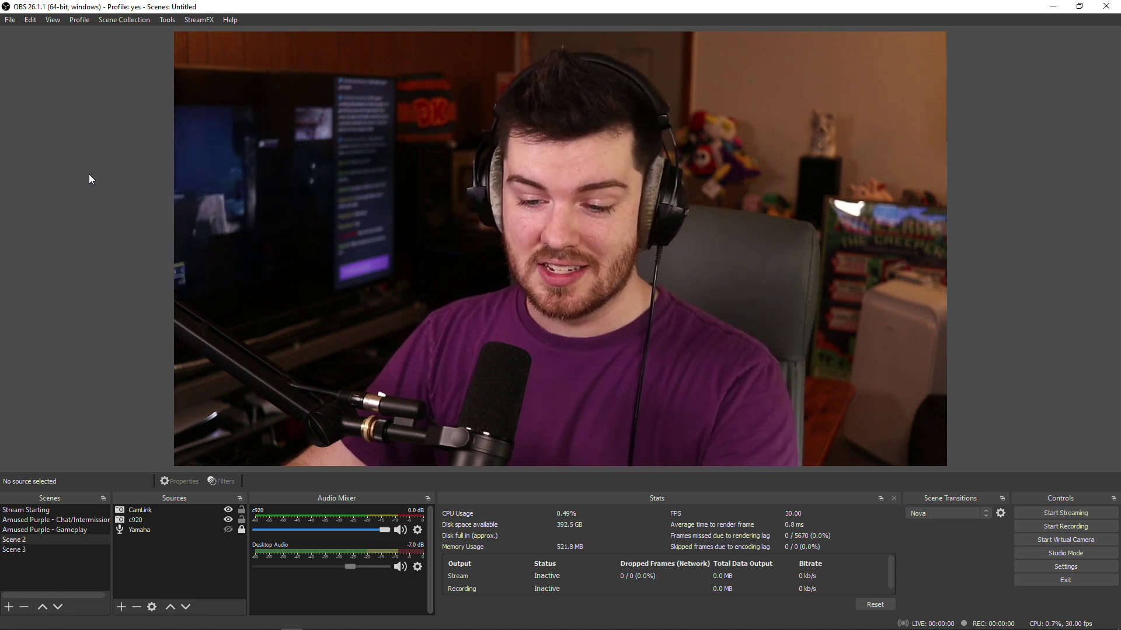
- Hide the CamLink source in Scene 2 of OBS so the c920 webcam feeds the preview
click(228, 511)
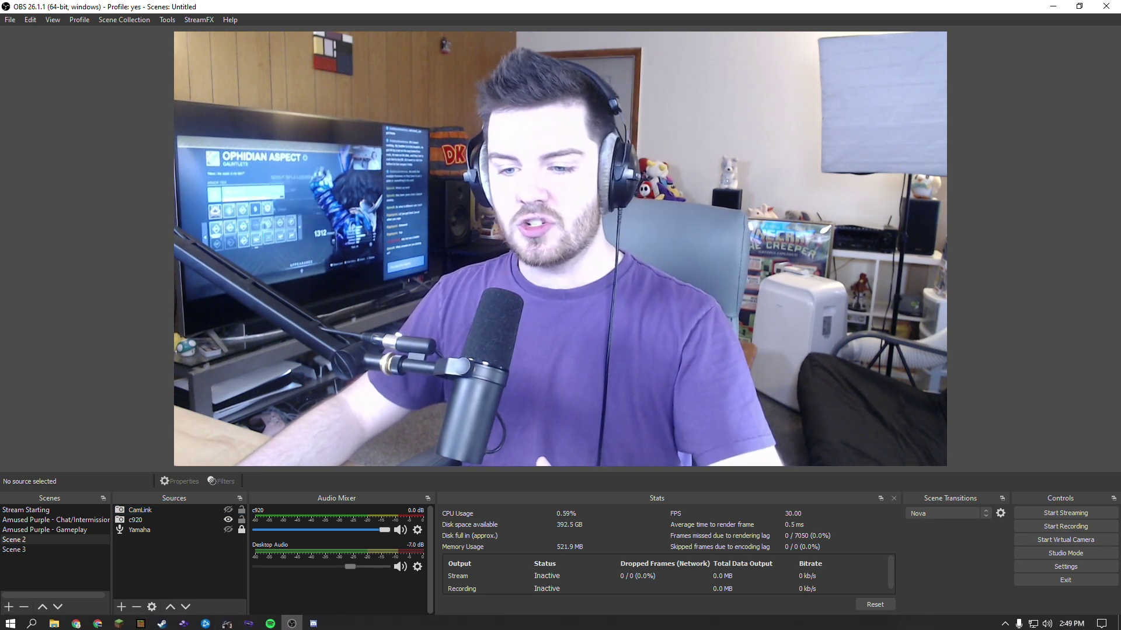
- Switch to Discord, locate the Logitech driver download lws280.exe in the freestuff channel, and return to OBS
click(249, 625)
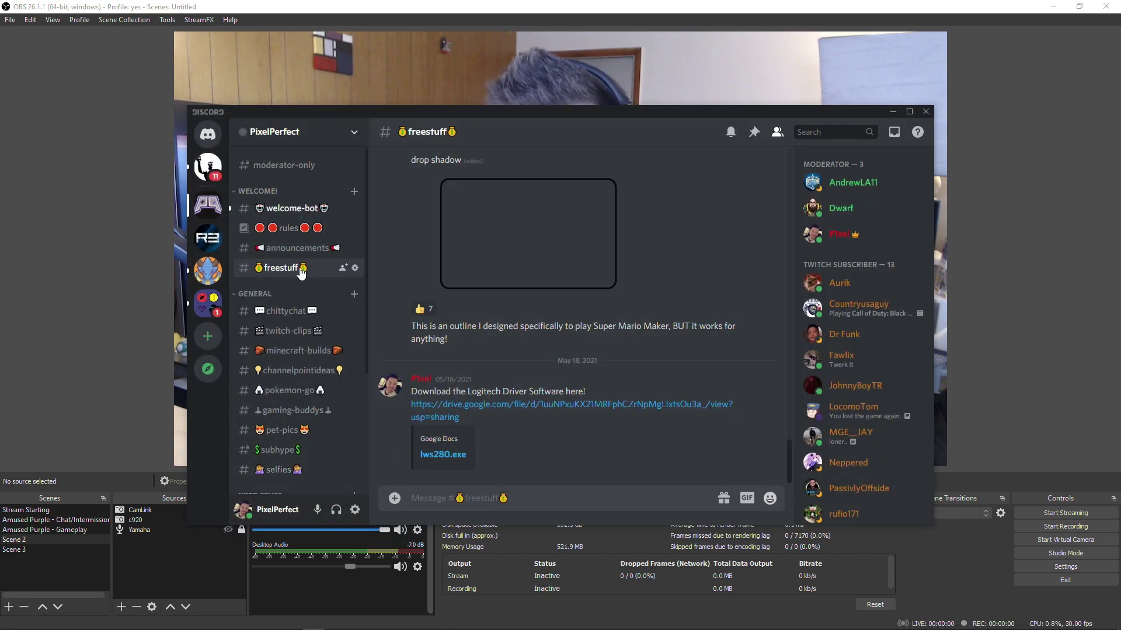
scroll(485, 402, up, 5)
scroll(489, 395, down, 10)
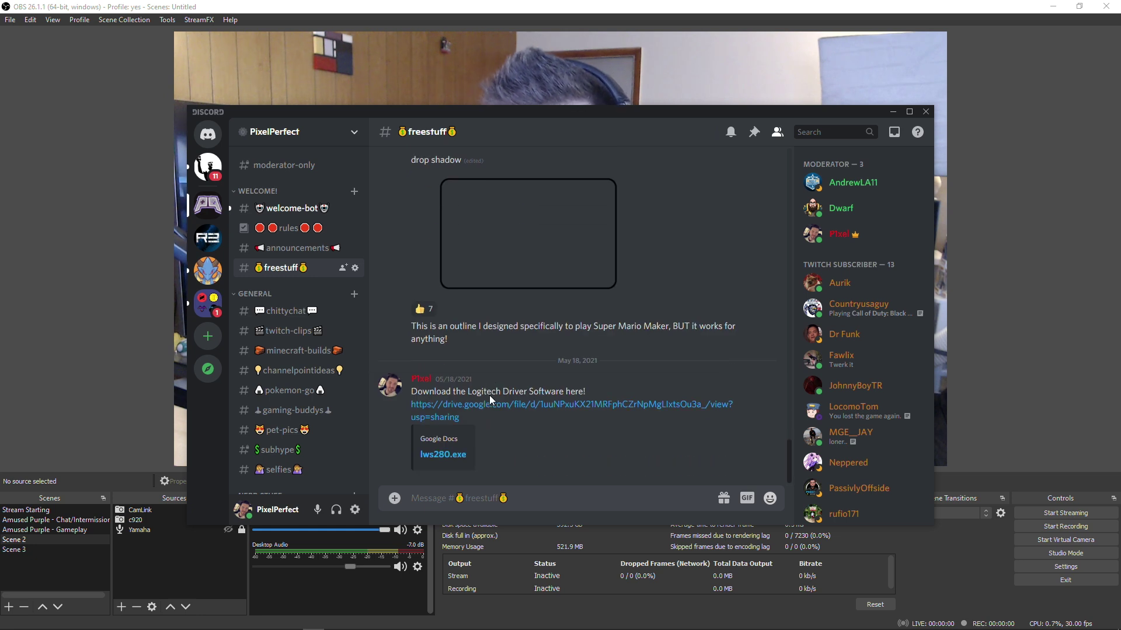
drag(411, 391, 566, 392)
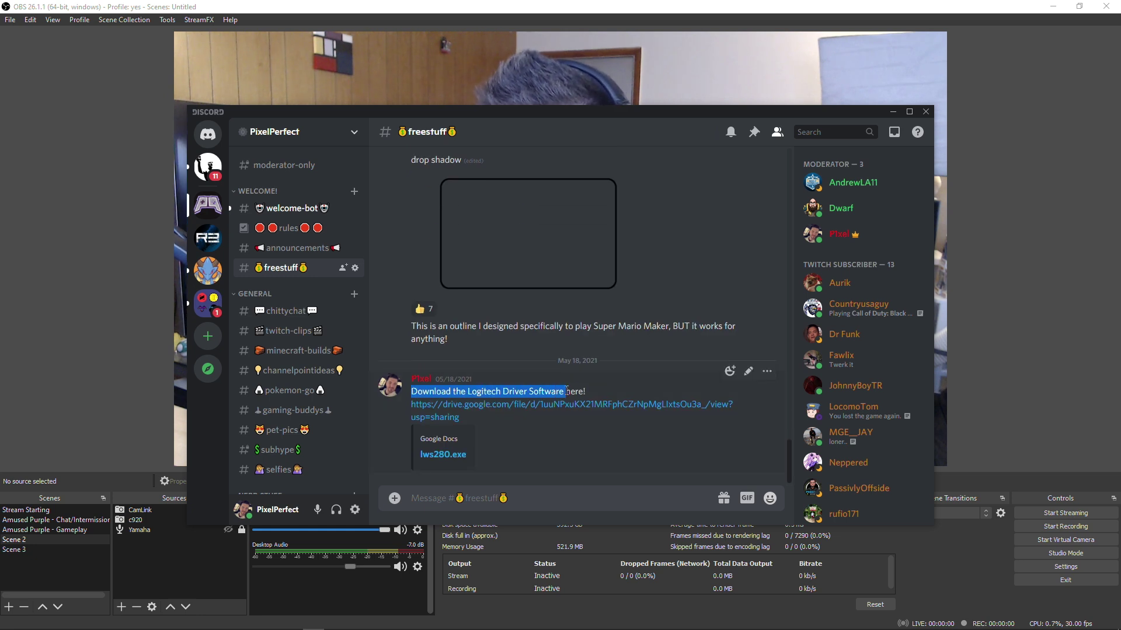
click(564, 393)
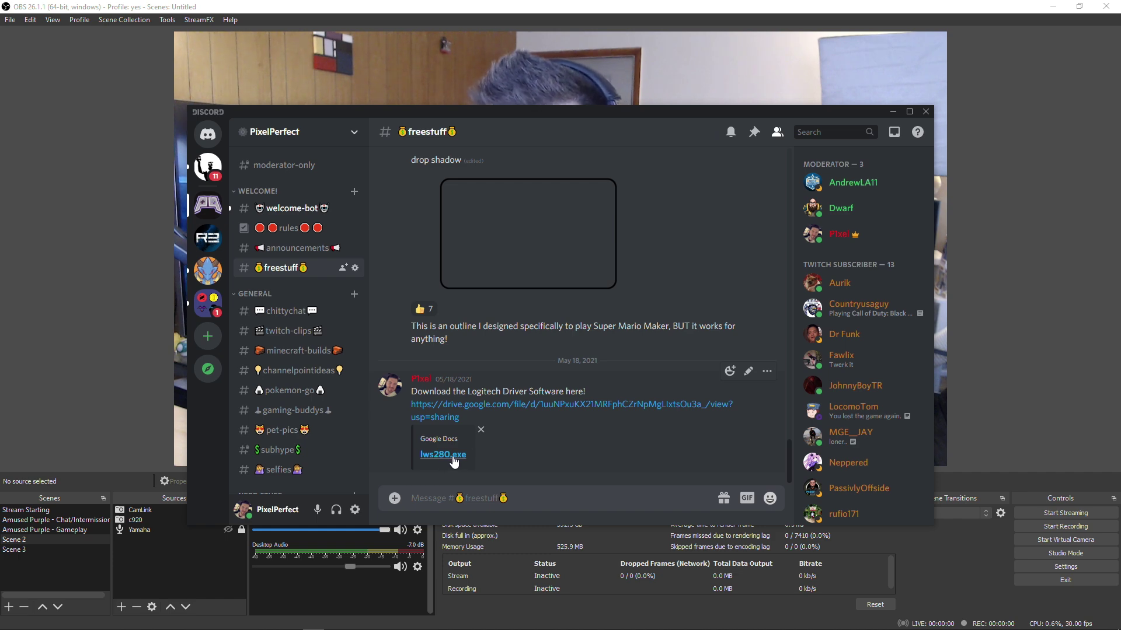
click(496, 13)
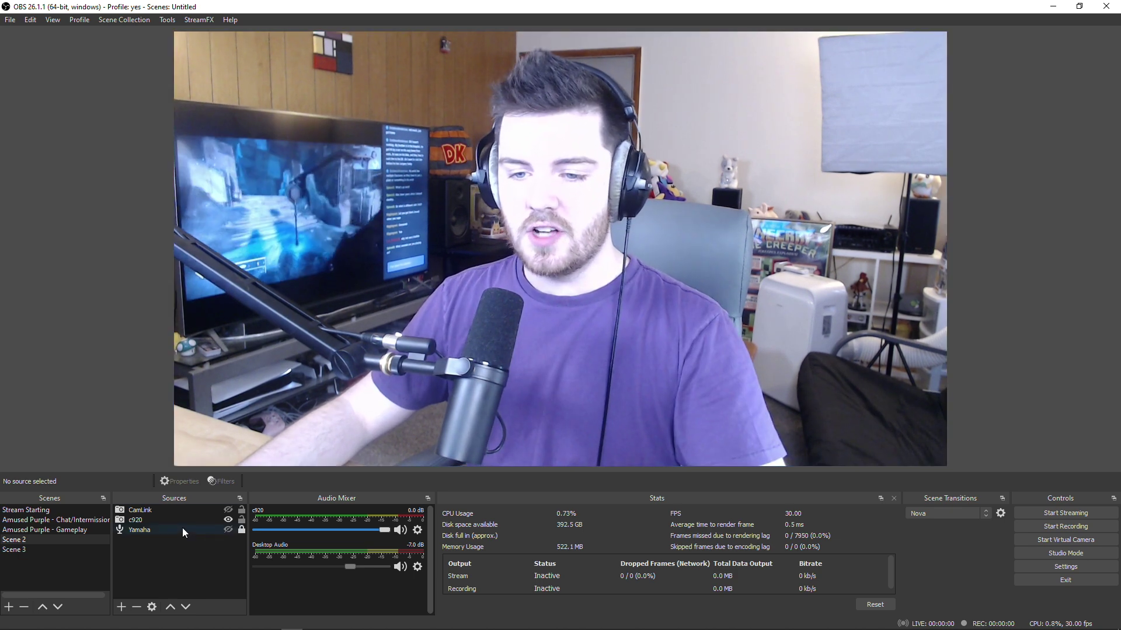
- Open the c920 source's properties and bring up its video configuration
right_click(174, 523)
click(187, 515)
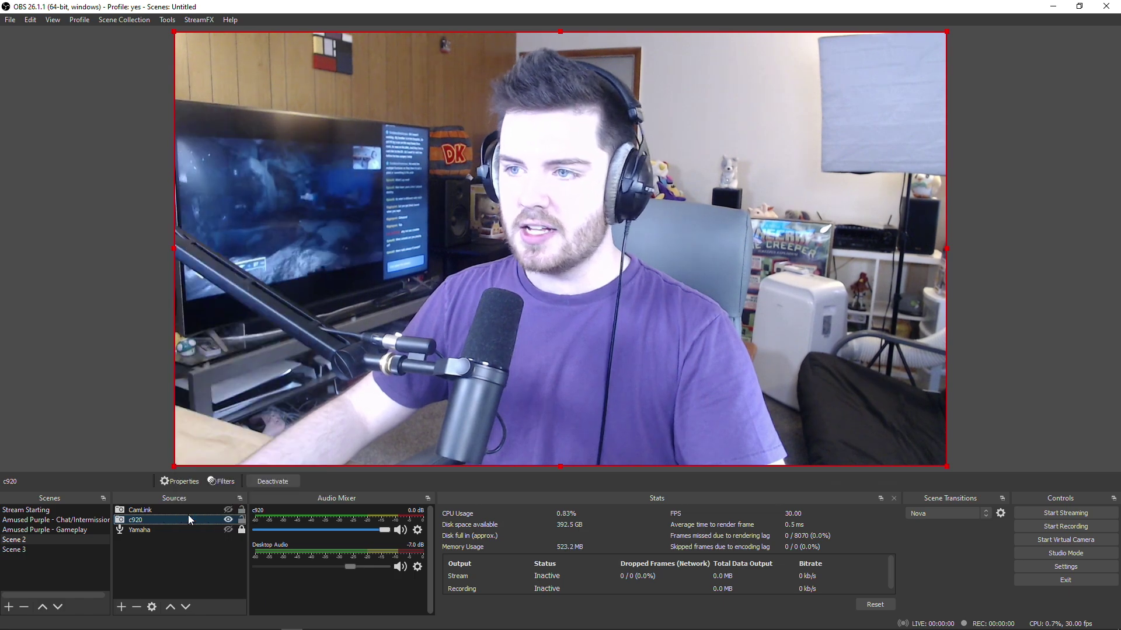
click(286, 407)
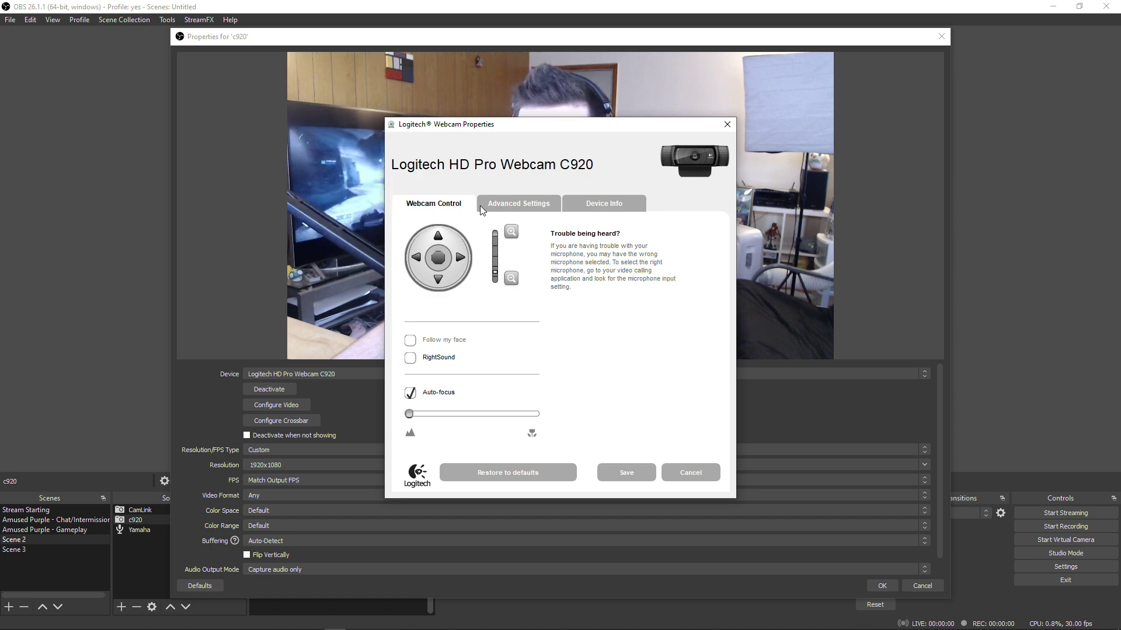
- Turn off the webcam's auto-focus, move its properties window clear of the preview and keep manual focus at the distant end
click(410, 393)
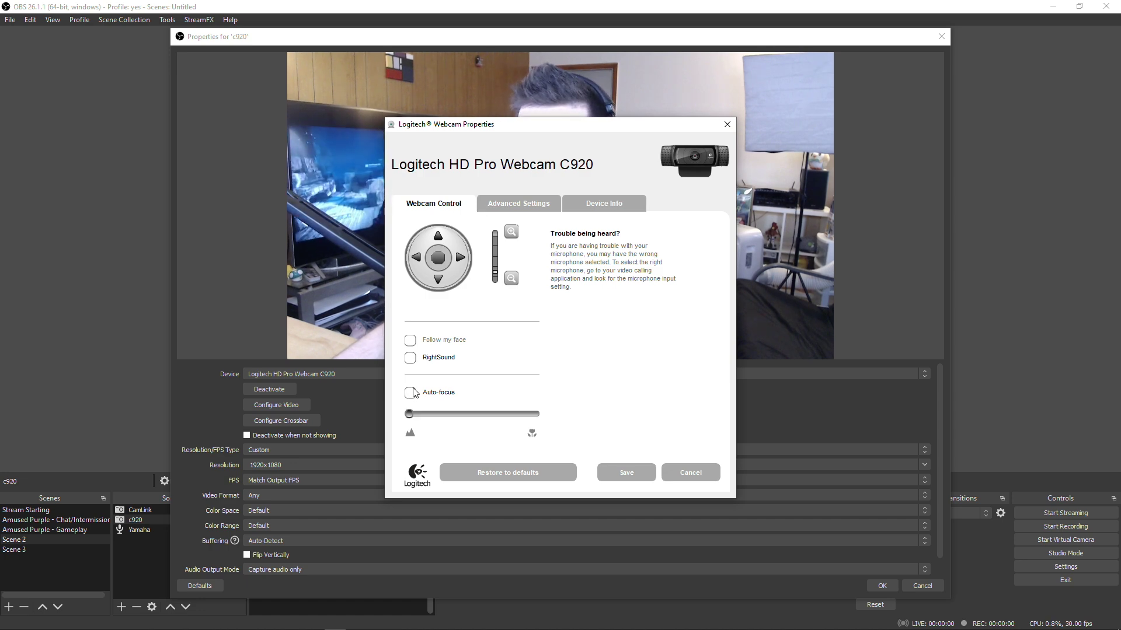
drag(549, 131, 939, 129)
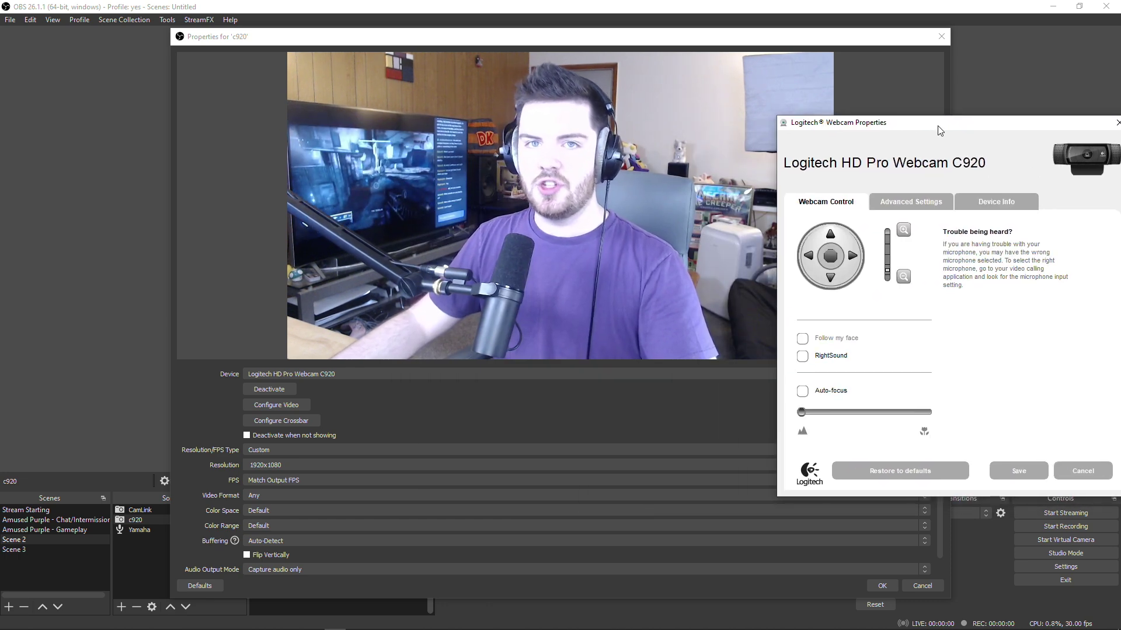
mouse_move(802, 412)
mouse_down()
mouse_move(850, 412)
mouse_move(805, 412)
mouse_up()
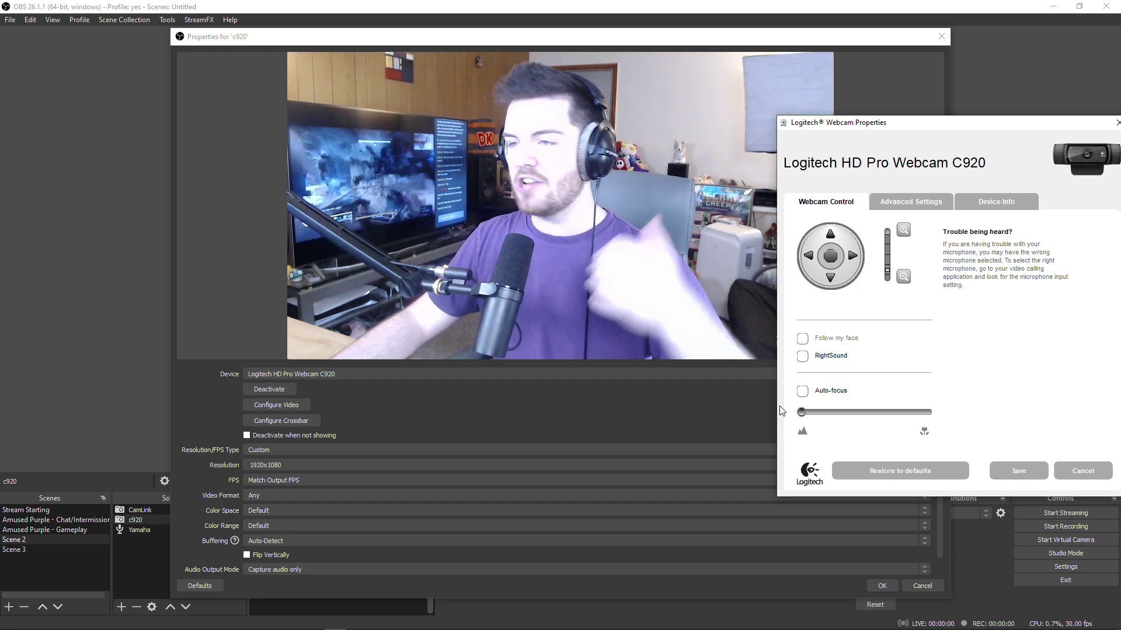
drag(835, 122, 854, 110)
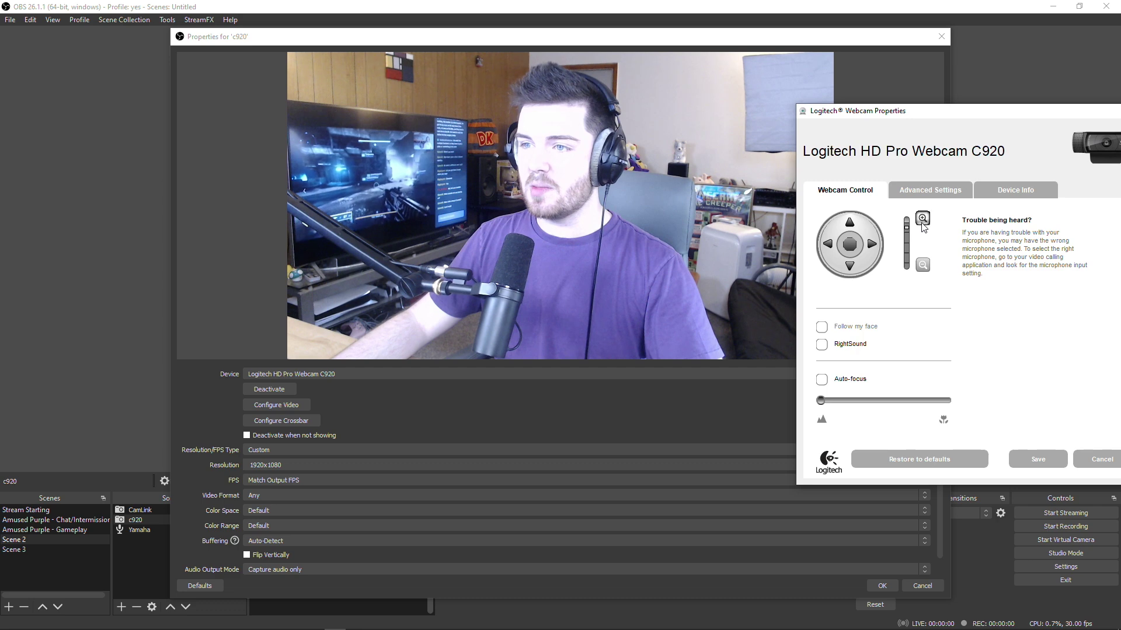
- Try the webcam's digital zoom and return the picture to its widest framing
click(923, 221)
click(850, 223)
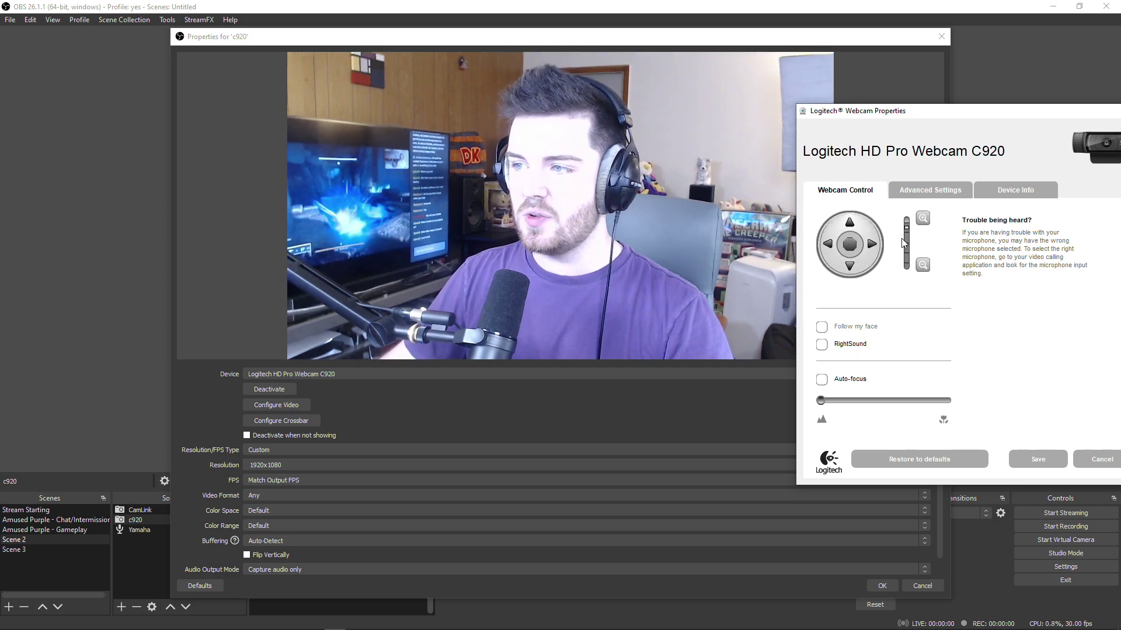
click(922, 265)
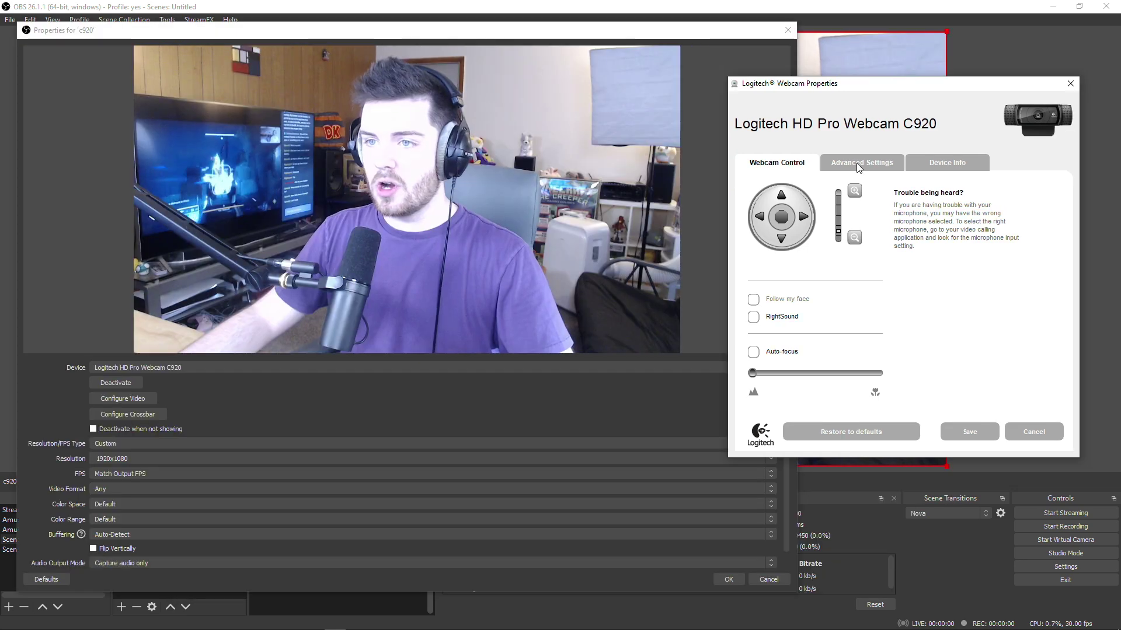
- Turn off RightLight, automatic gain and automatic white balance in the webcam's advanced settings
click(862, 163)
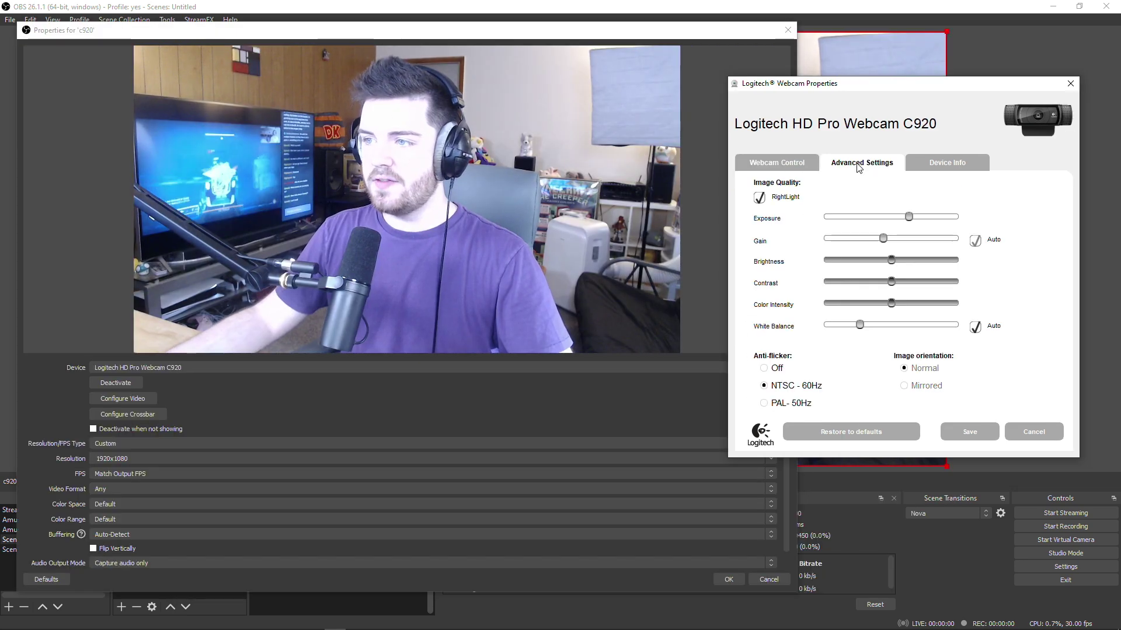
click(975, 240)
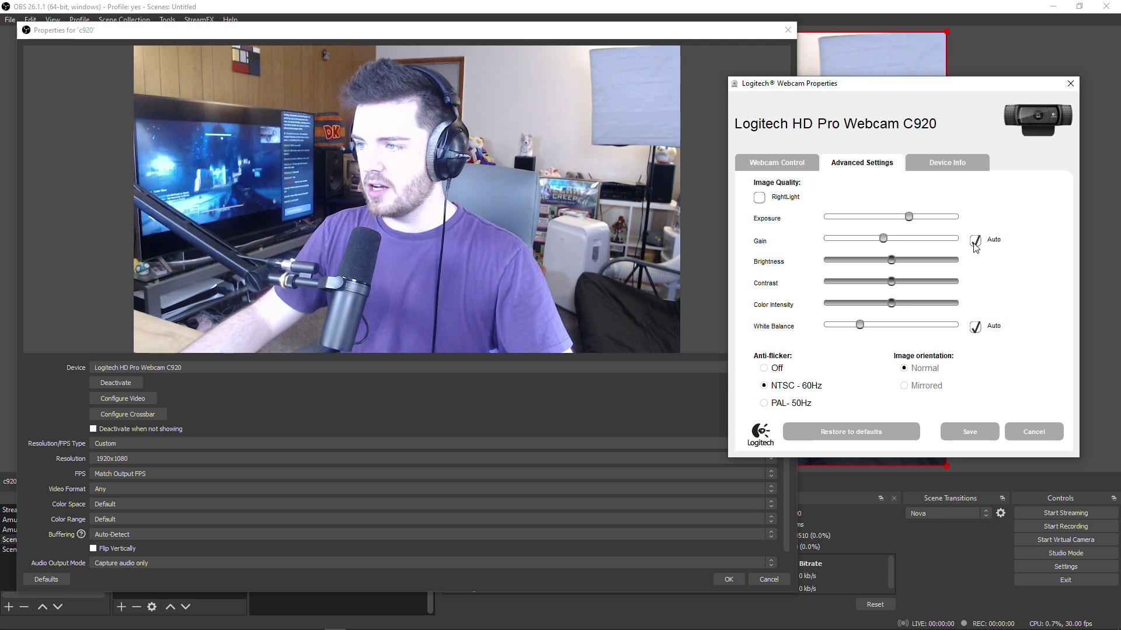
click(975, 328)
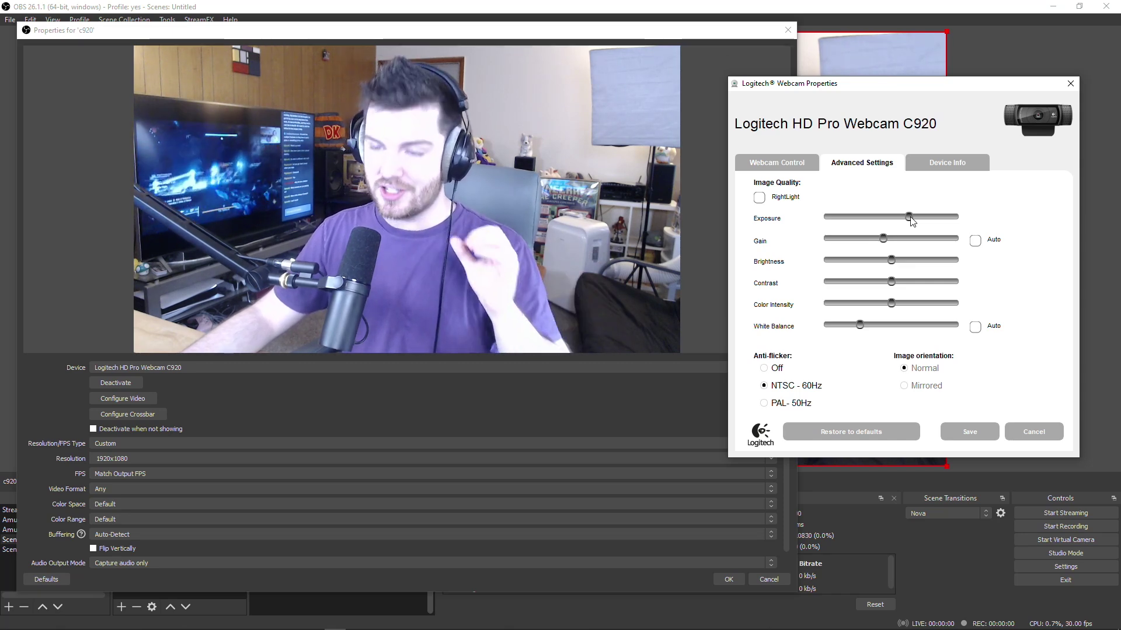
- Lower the webcam's exposure to about a third of its range and warm the white balance to about two-thirds
drag(910, 217, 871, 218)
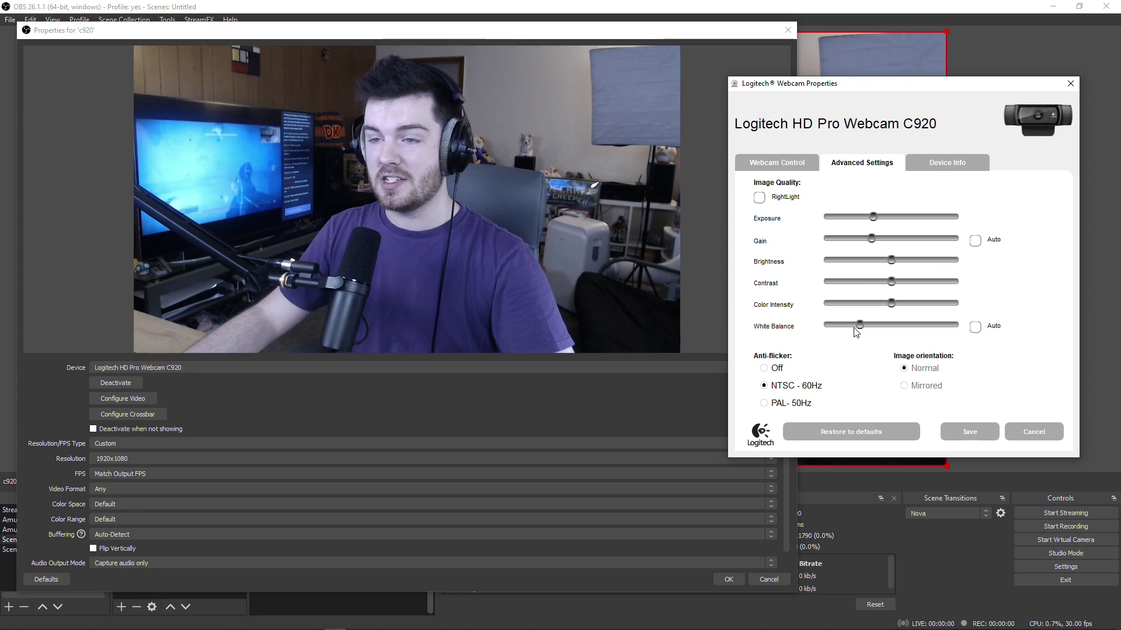
drag(882, 332, 897, 334)
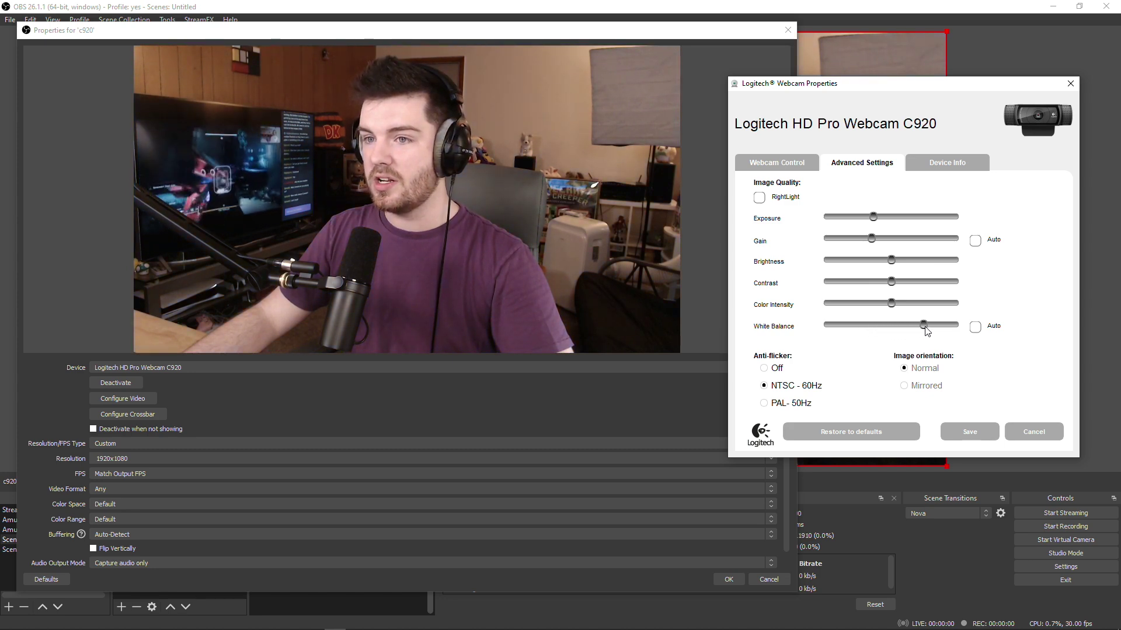
drag(919, 331, 912, 333)
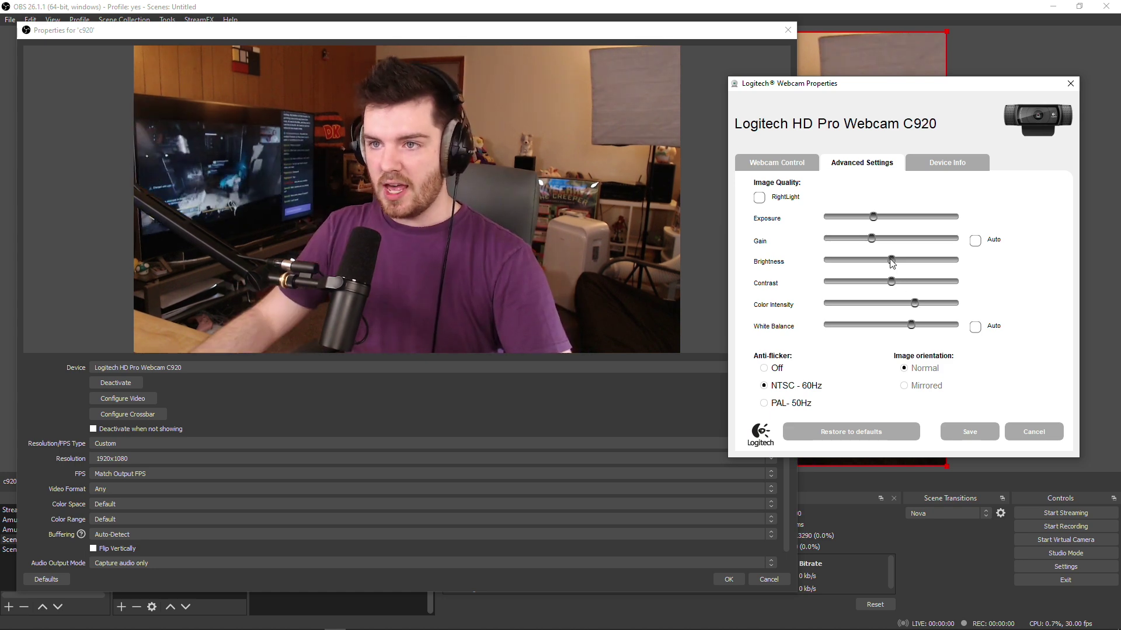
- Reduce the webcam's brightness slightly, try the maximum contrast and bring contrast back to about the middle
mouse_move(892, 262)
mouse_down()
mouse_move(908, 262)
mouse_move(889, 266)
mouse_up()
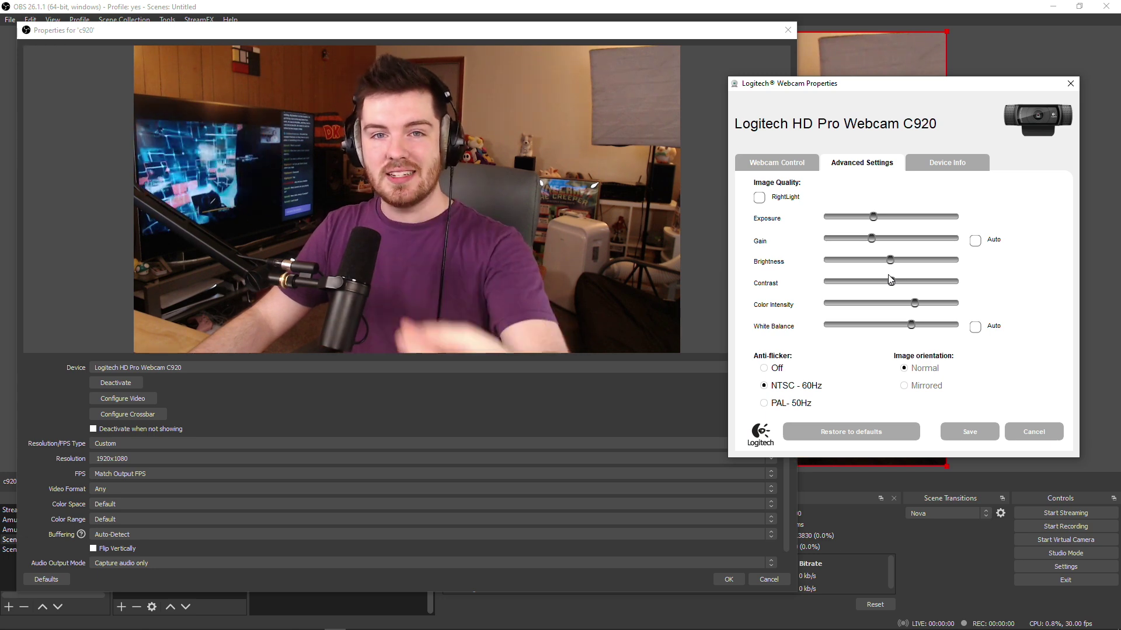
drag(892, 280, 1081, 311)
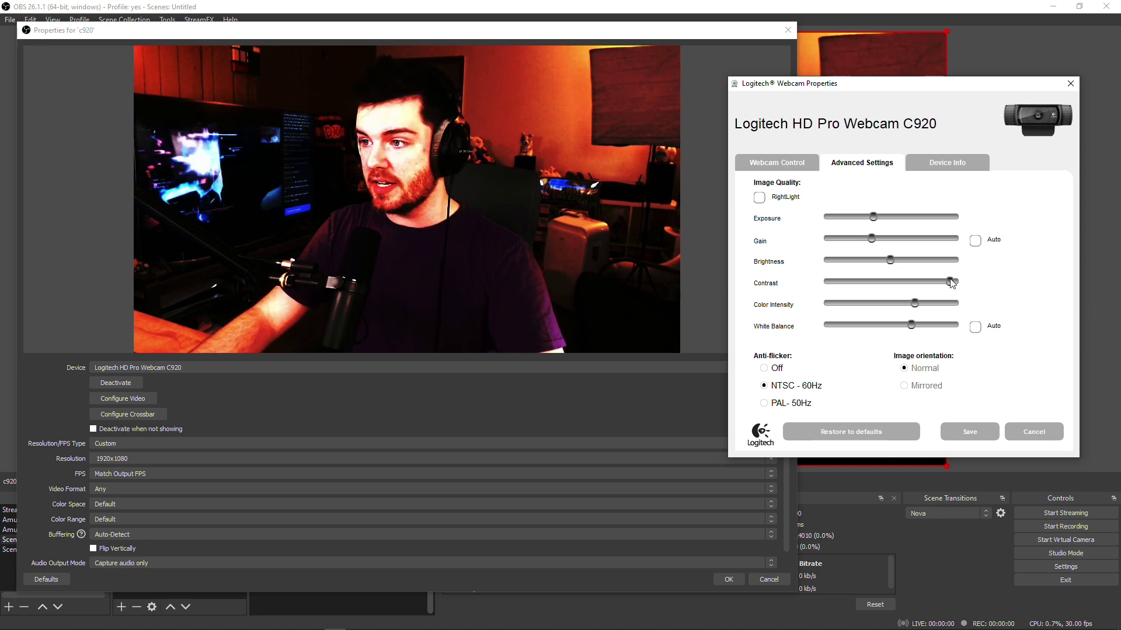
drag(953, 282, 881, 282)
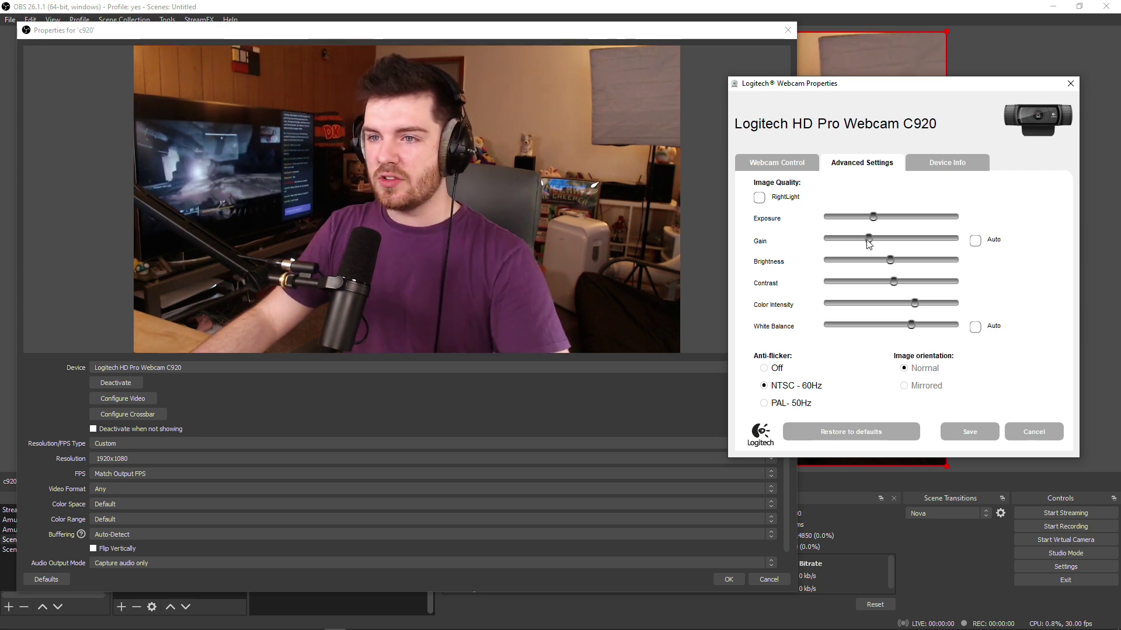
- Lower the gain to about a quarter of its range and save both the webcam settings and the c920 source's properties
drag(868, 240, 861, 240)
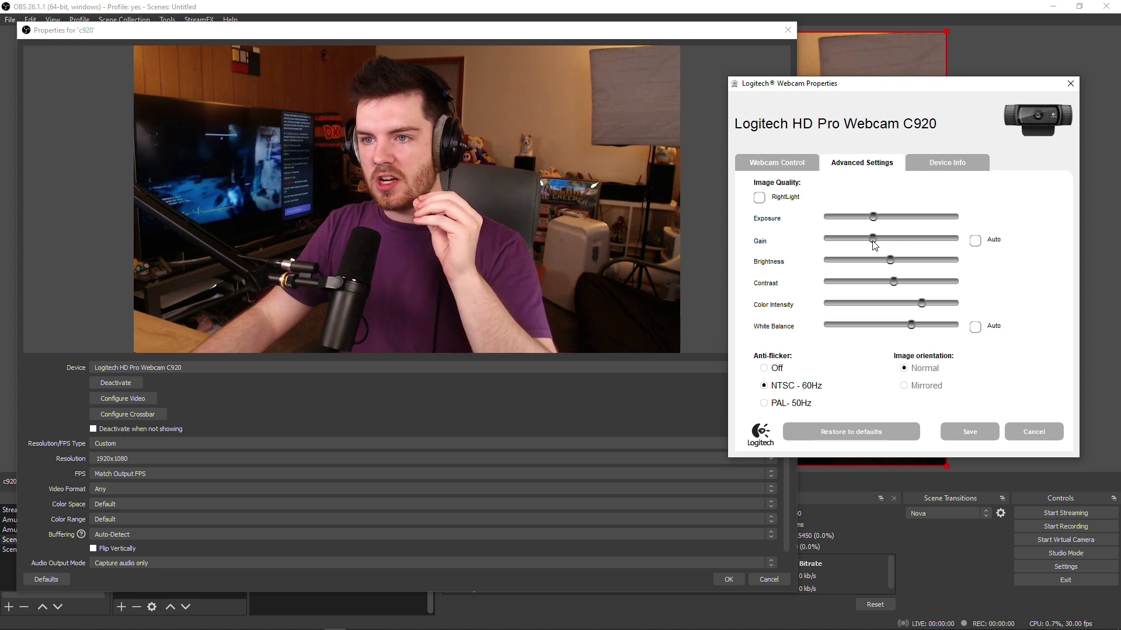
mouse_move(873, 242)
mouse_down()
mouse_move(894, 243)
mouse_move(865, 247)
mouse_up()
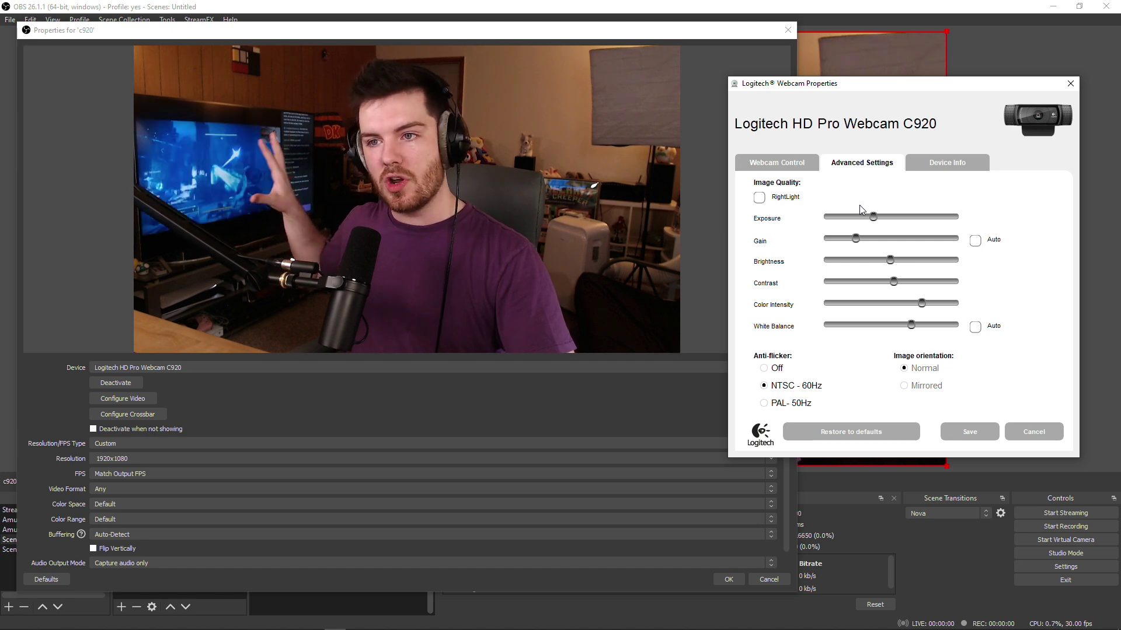
click(967, 433)
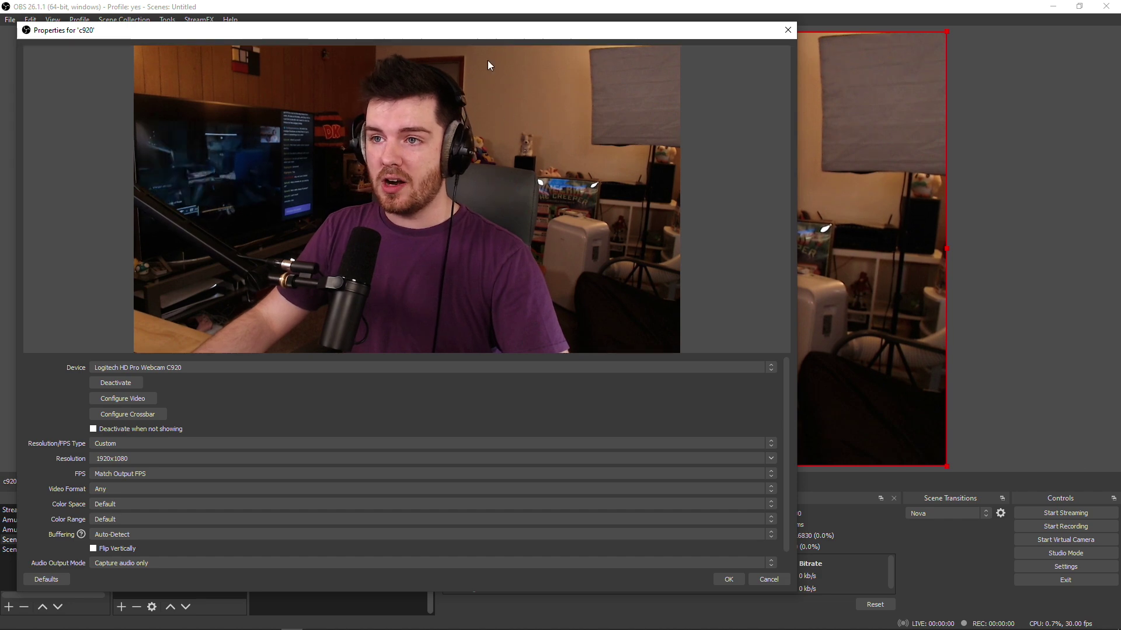
drag(459, 35, 614, 32)
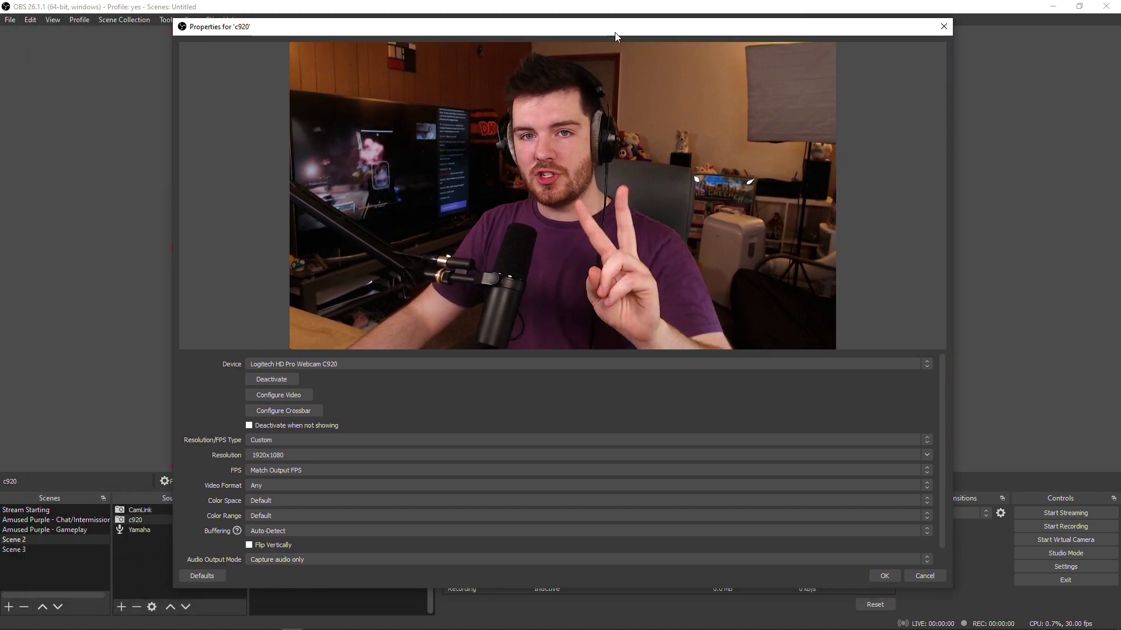
click(878, 574)
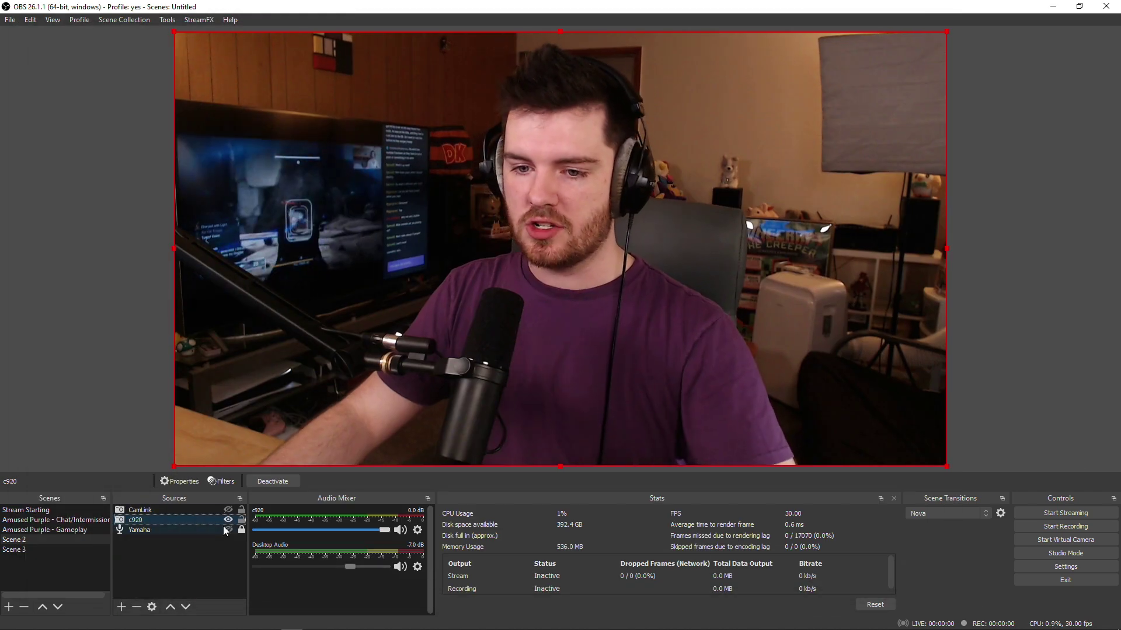
- Open the c920 source's filters, enable Sharpen and move the filters window so the preview can be seen
right_click(168, 519)
click(190, 498)
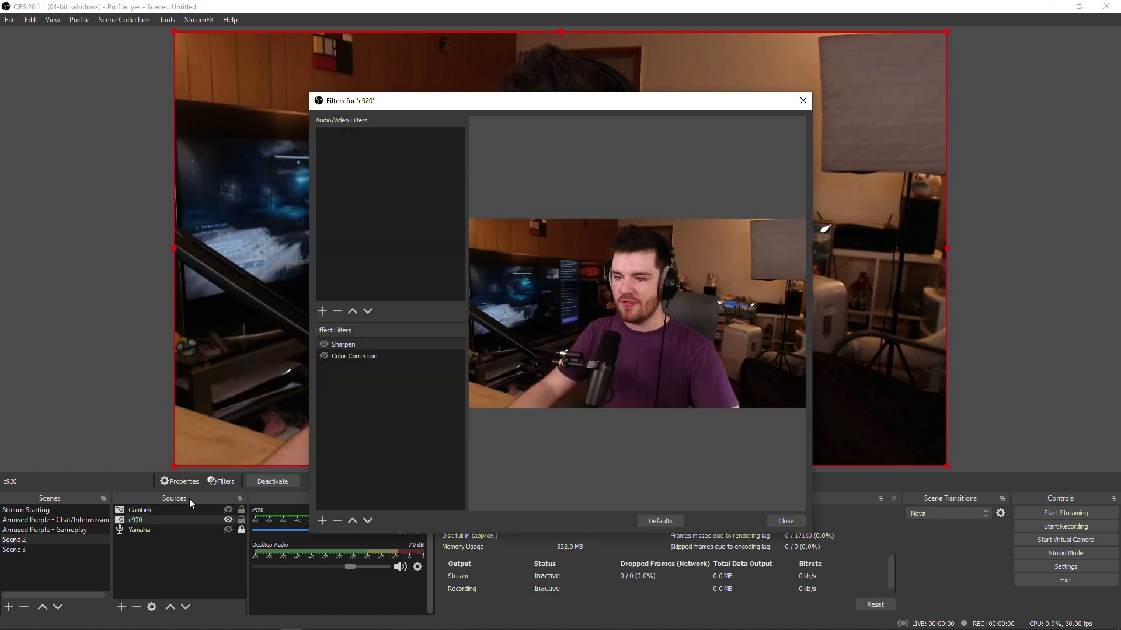
click(324, 344)
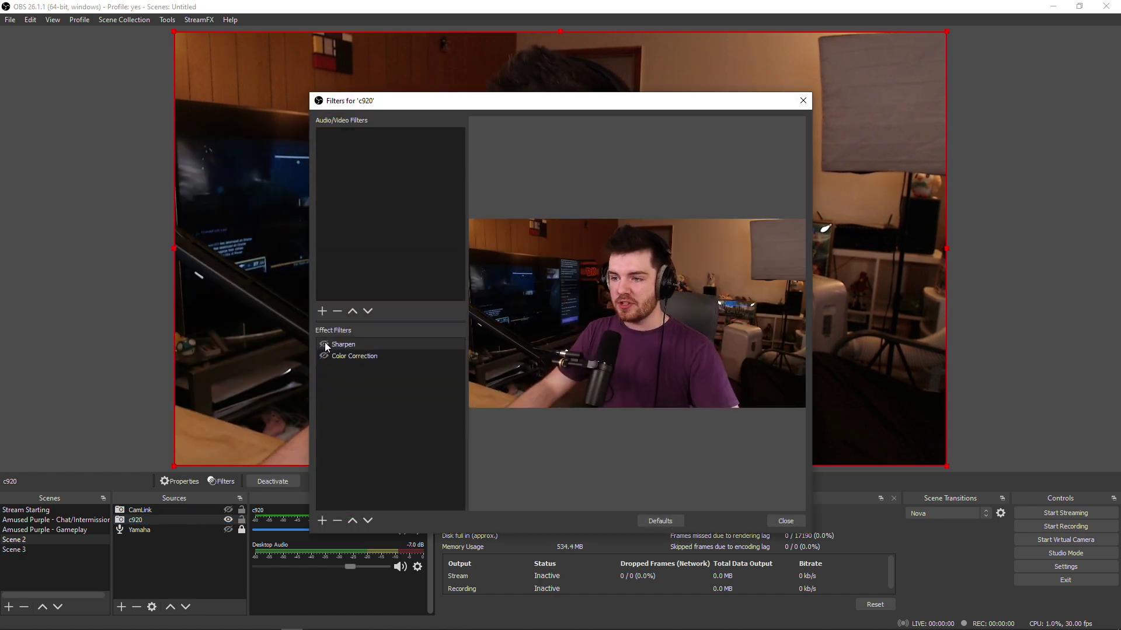
drag(528, 105, 60, 55)
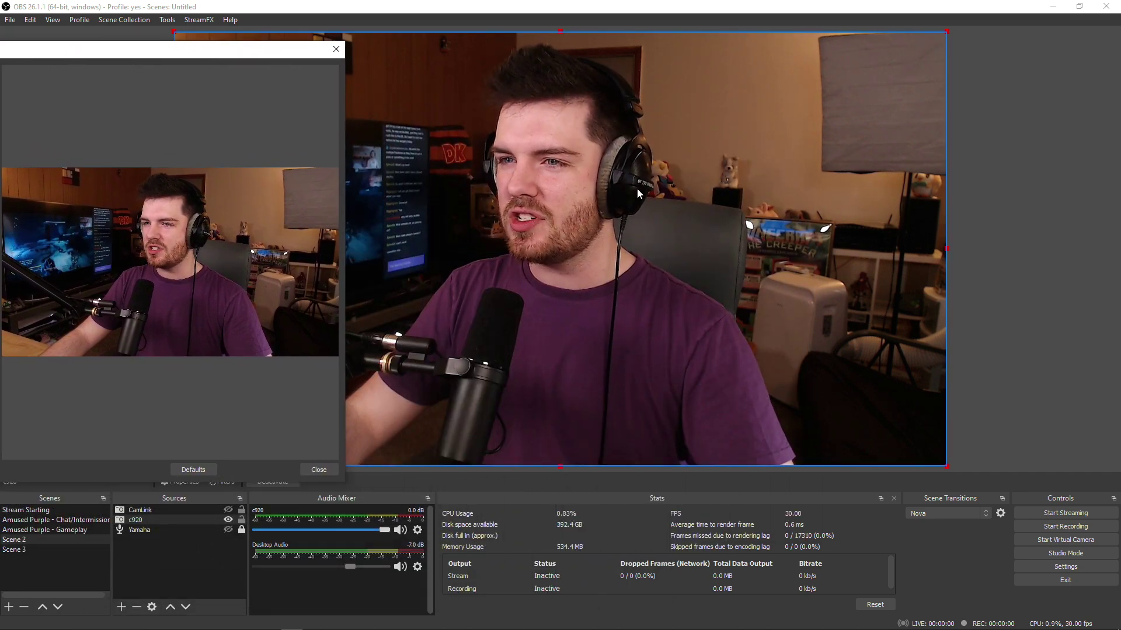
drag(199, 52, 303, 42)
- Slightly reduce the Sharpen filter's sharpness, check the Color Correction filter and close the c920 filters
click(76, 291)
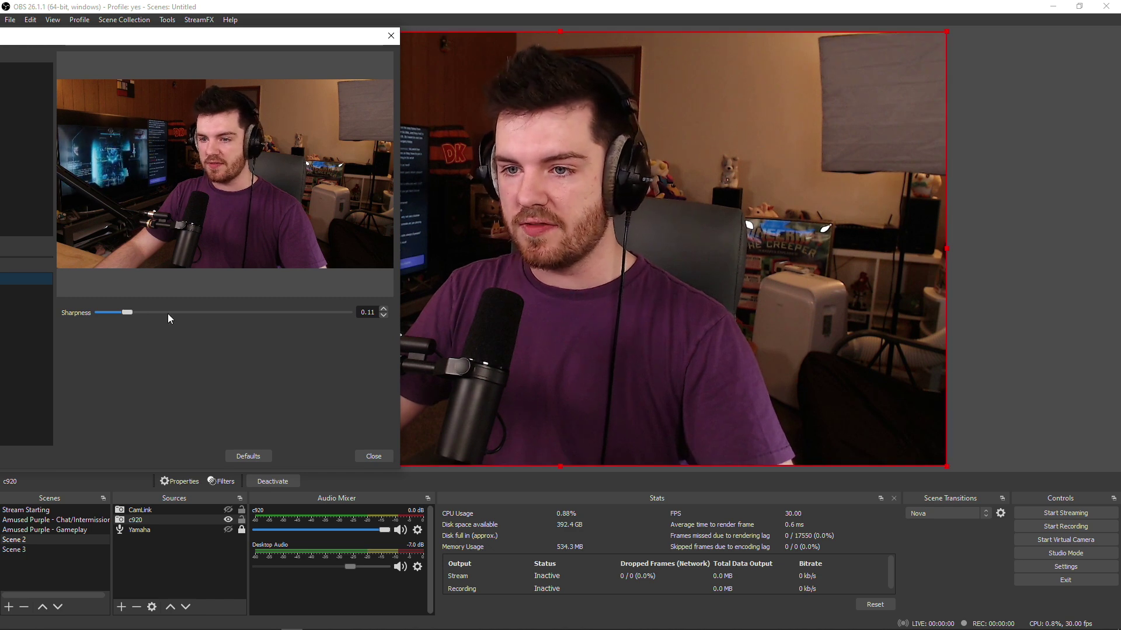
mouse_move(124, 312)
mouse_down()
mouse_move(54, 313)
mouse_move(116, 317)
mouse_up()
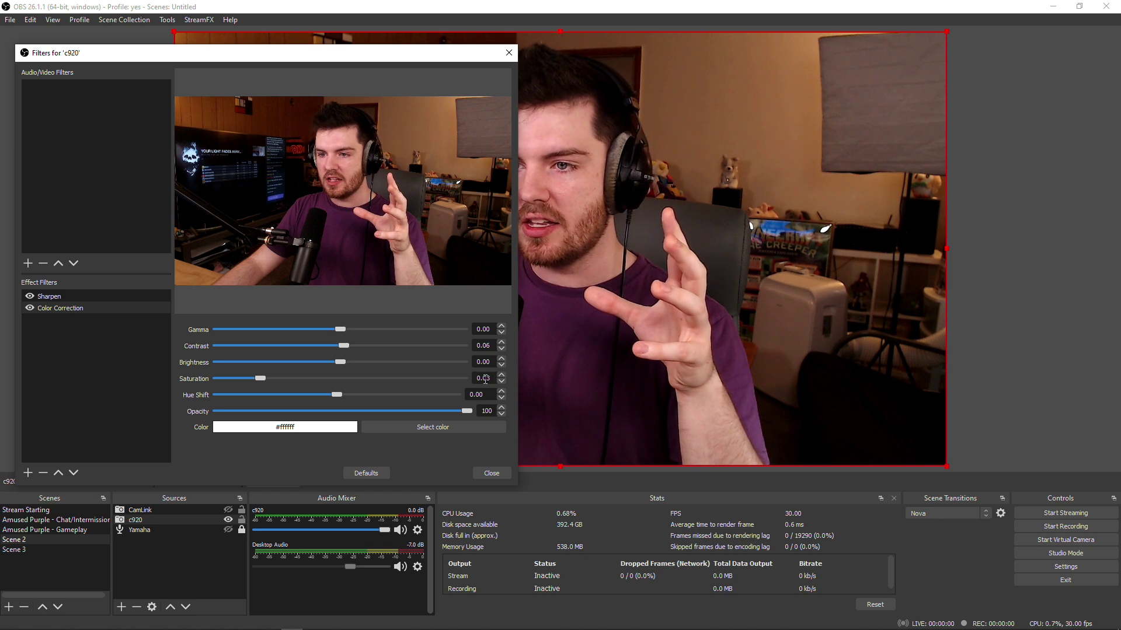
click(491, 473)
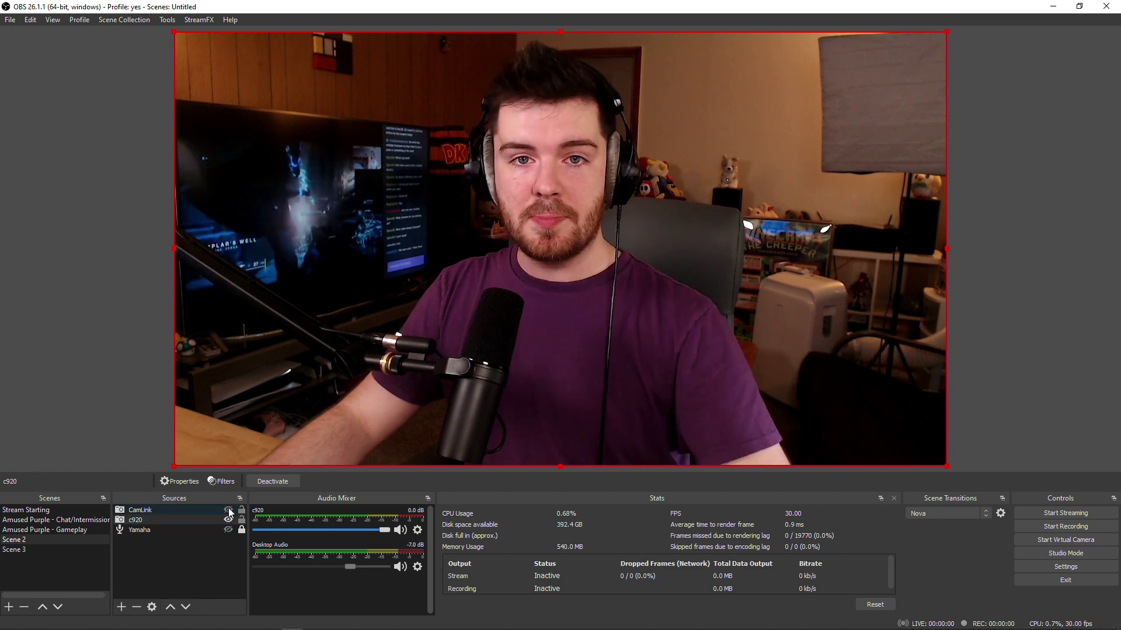
- Compare the CamLink camera with the tuned c920 by repeatedly showing and hiding the CamLink source
click(228, 511)
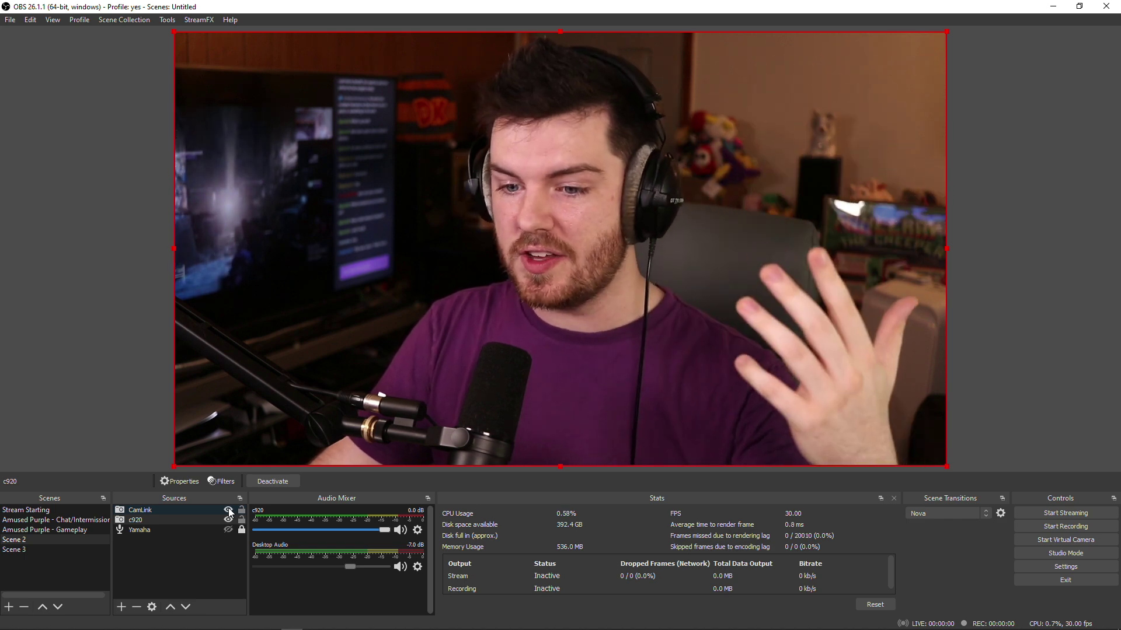
click(228, 510)
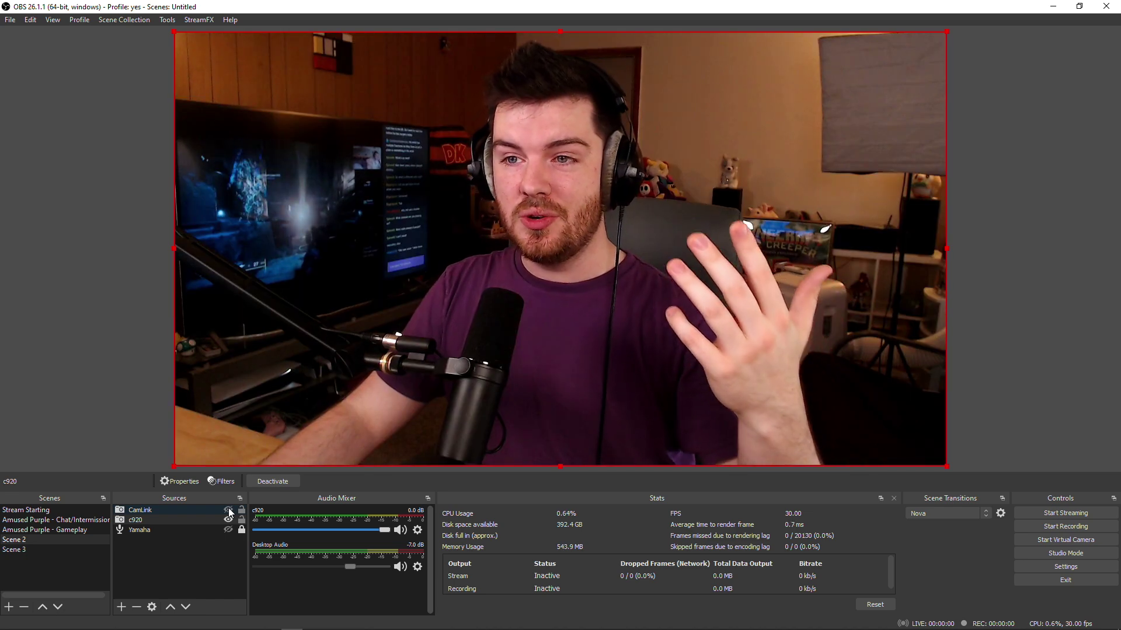
click(229, 511)
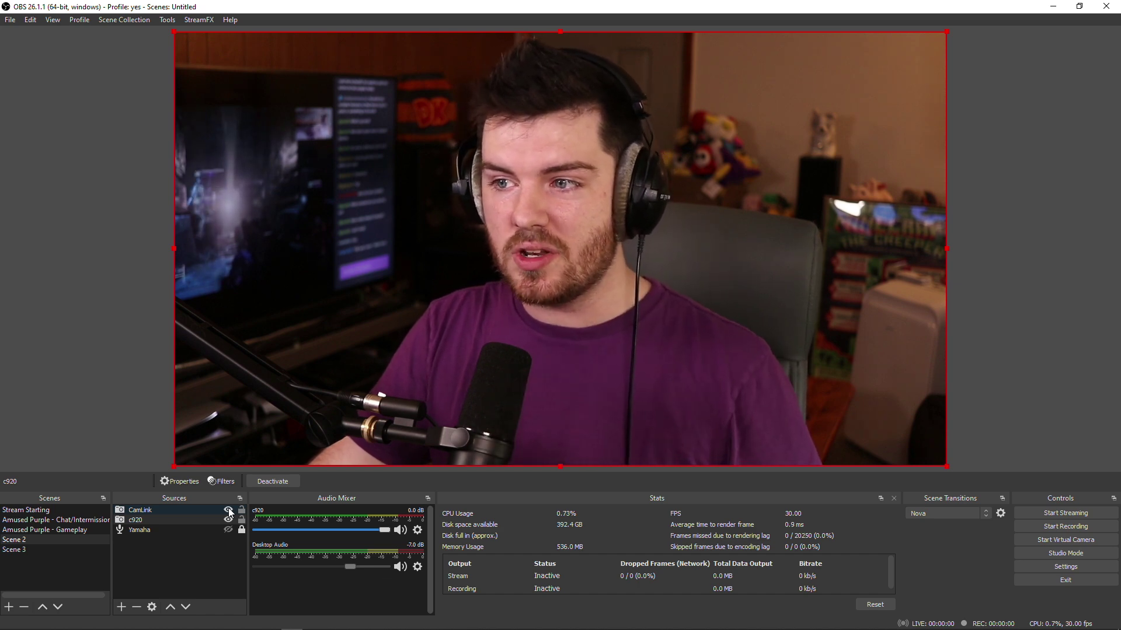
click(228, 511)
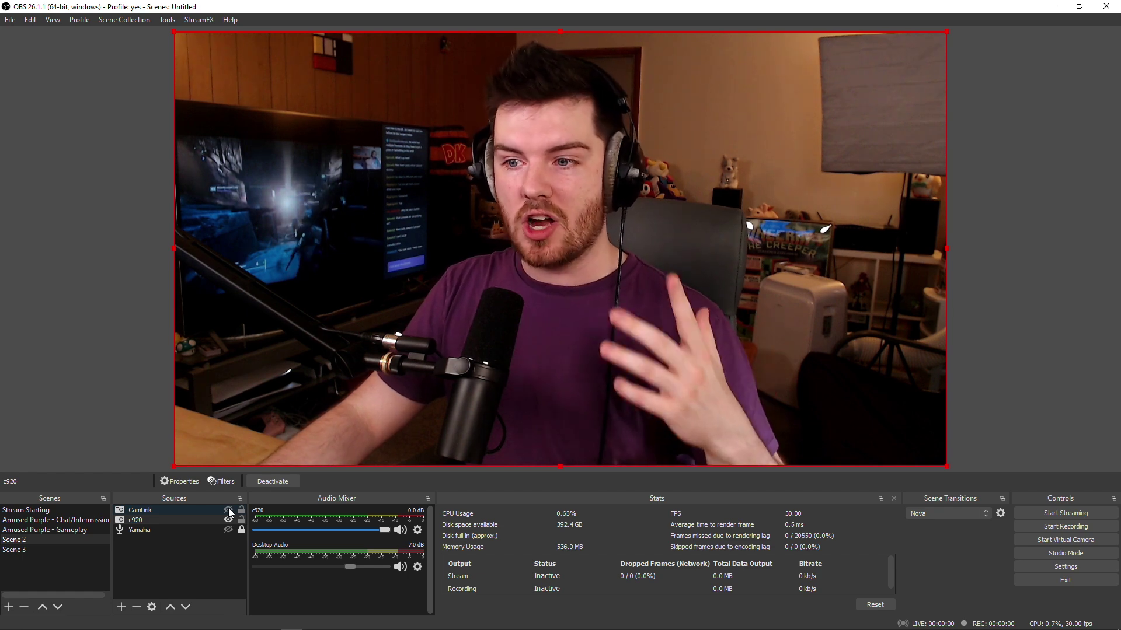
click(228, 511)
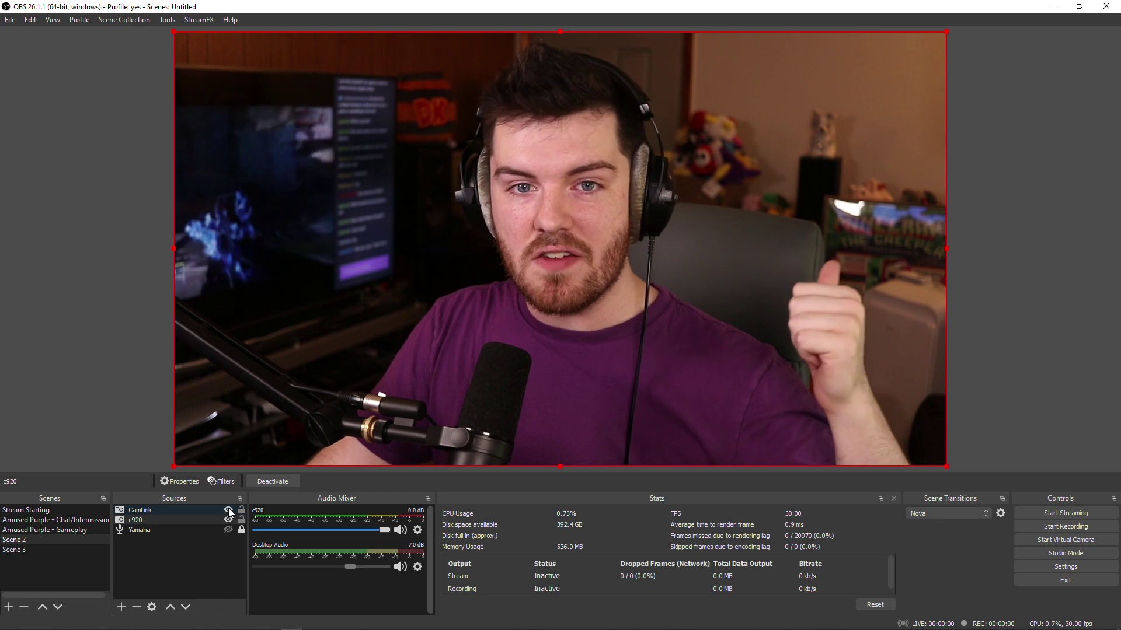
click(228, 510)
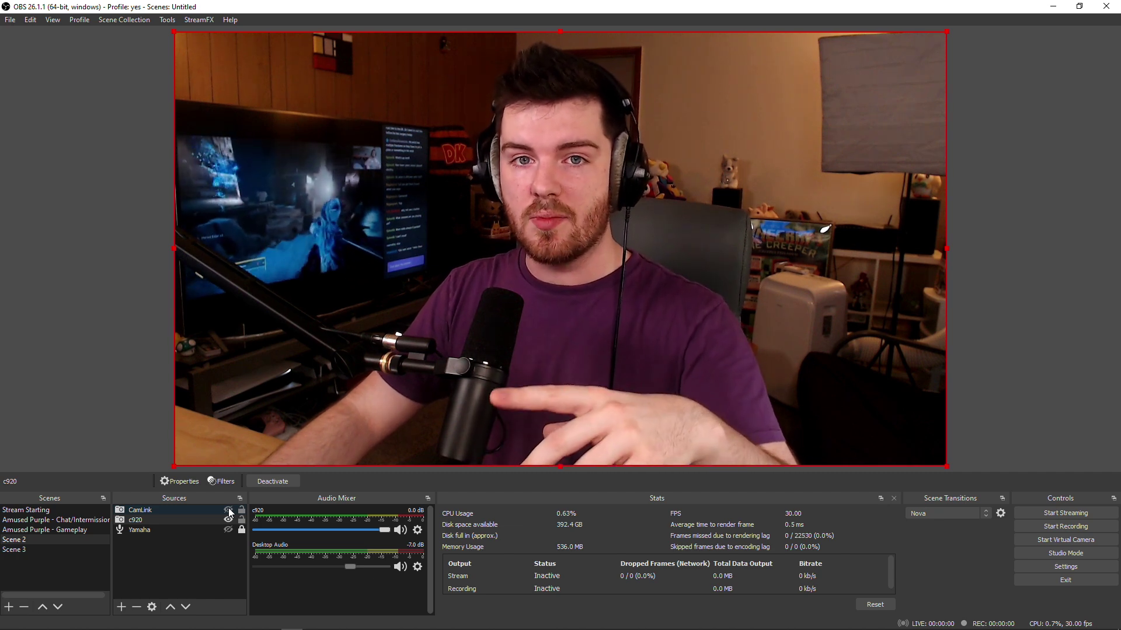
- Deactivate the c920 webcam in its source properties and confirm the change
right_click(149, 520)
click(160, 516)
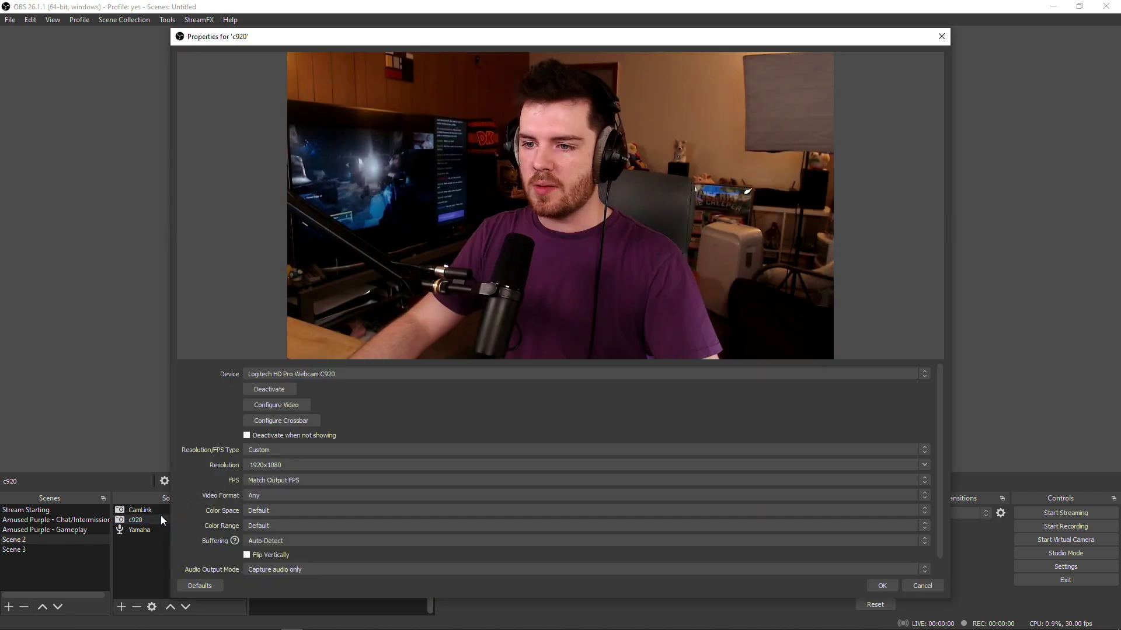
click(272, 388)
click(872, 587)
- Launch NVIDIA Broadcast and bring up its camera settings
key(super)
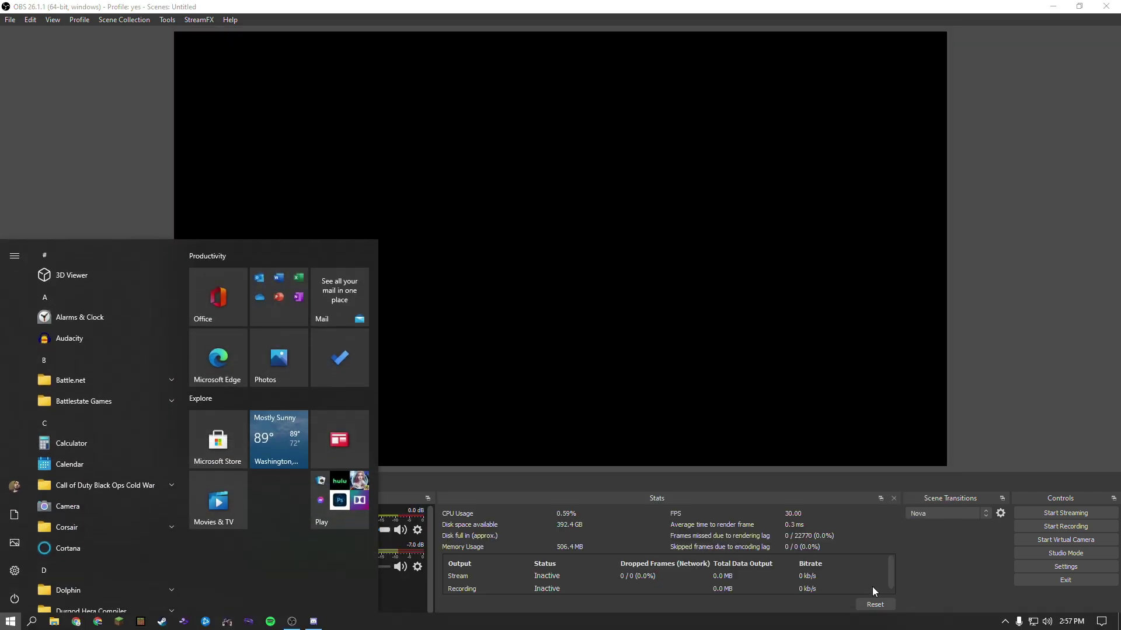
text(nvid)
key(Return)
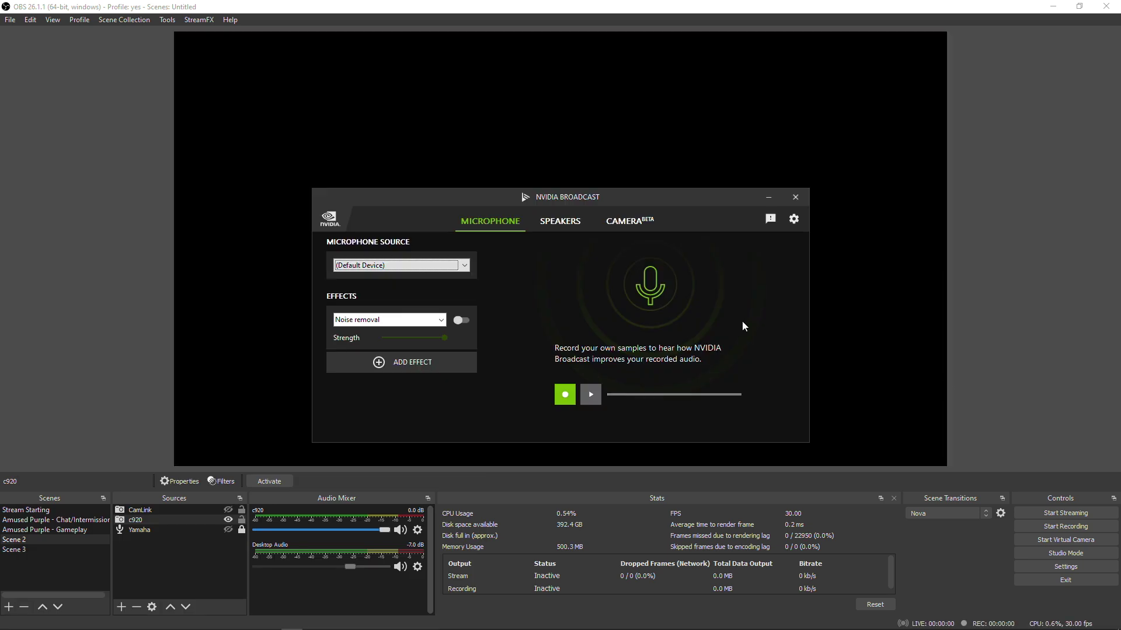
click(622, 225)
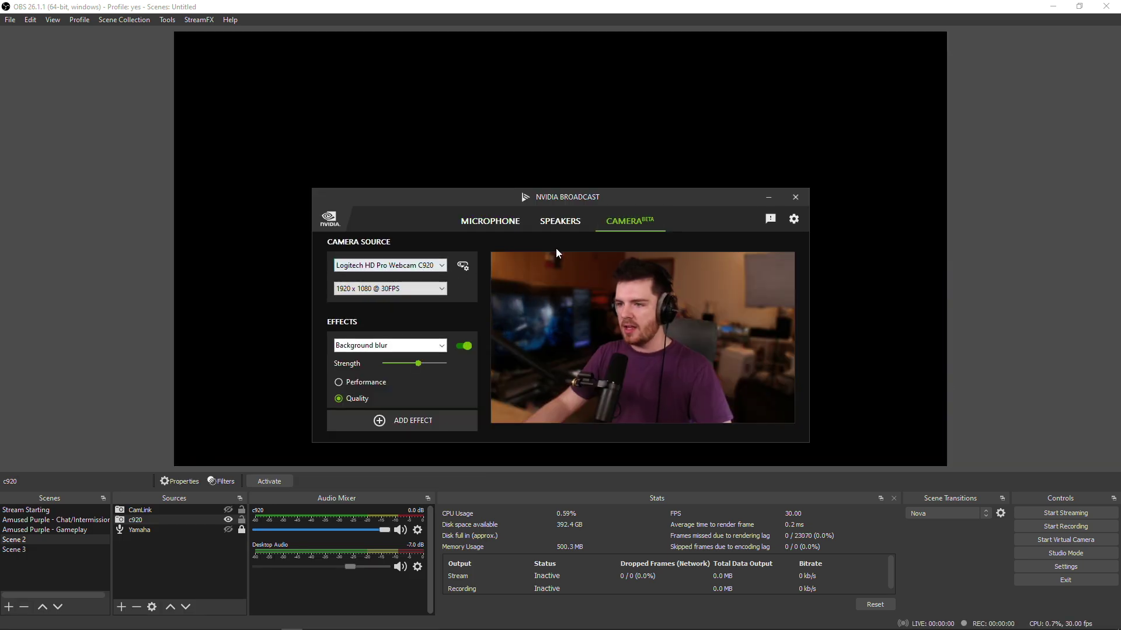
- Move the NVIDIA Broadcast window up, try full background blur and set its strength to about a third
drag(611, 201, 613, 116)
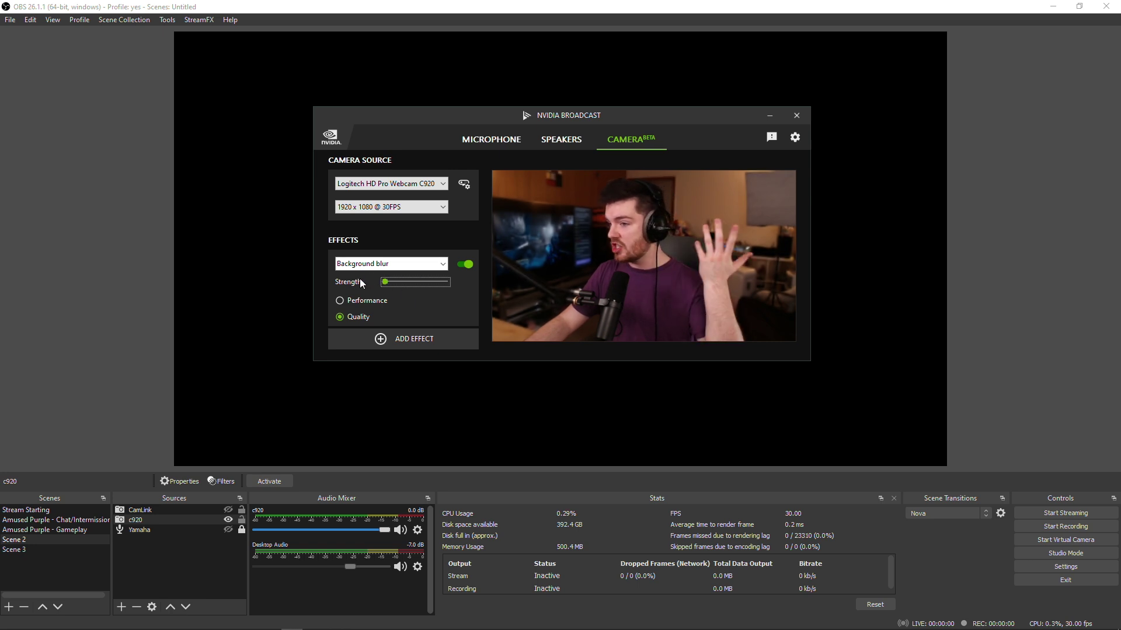
drag(395, 281, 447, 282)
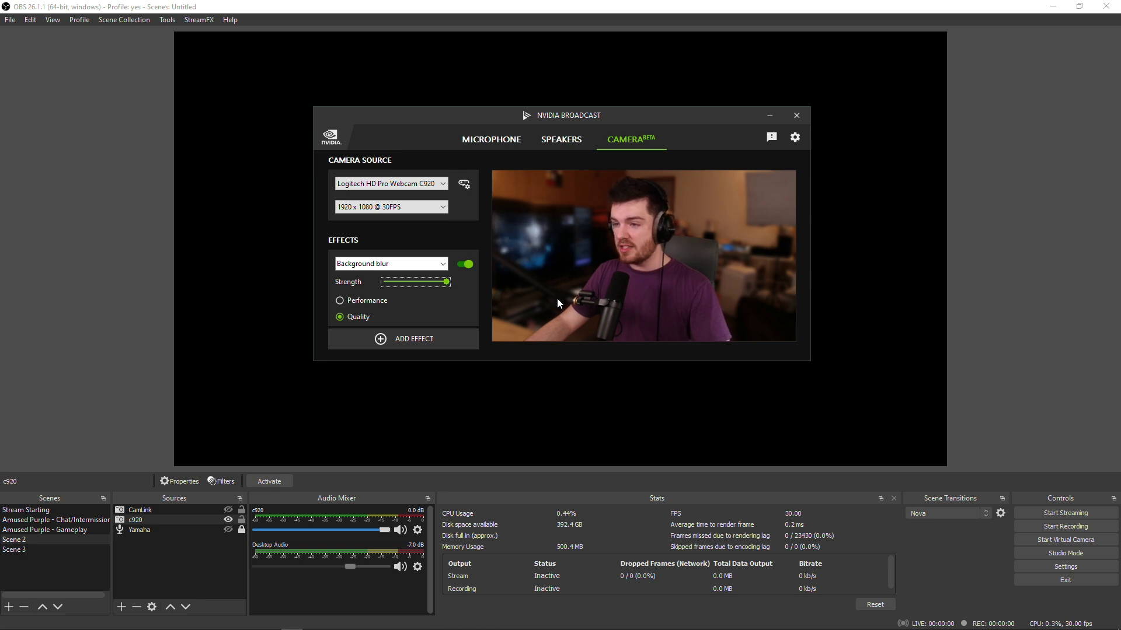
drag(447, 284, 407, 281)
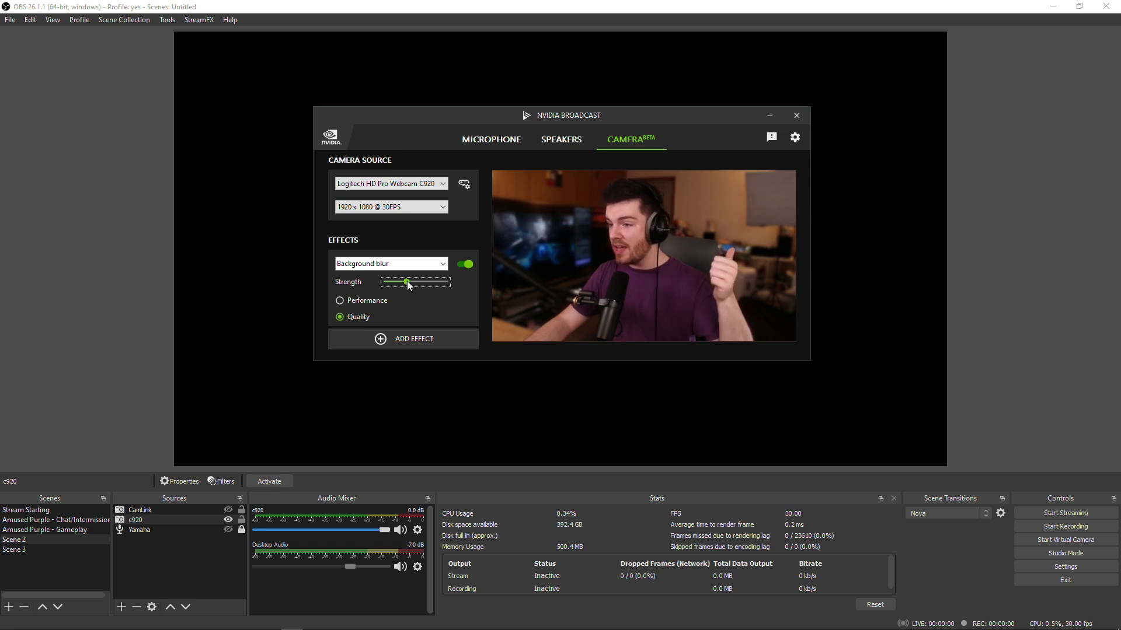
- Lower the background blur strength to about a fifth and minimize NVIDIA Broadcast to return to OBS
drag(407, 281, 397, 283)
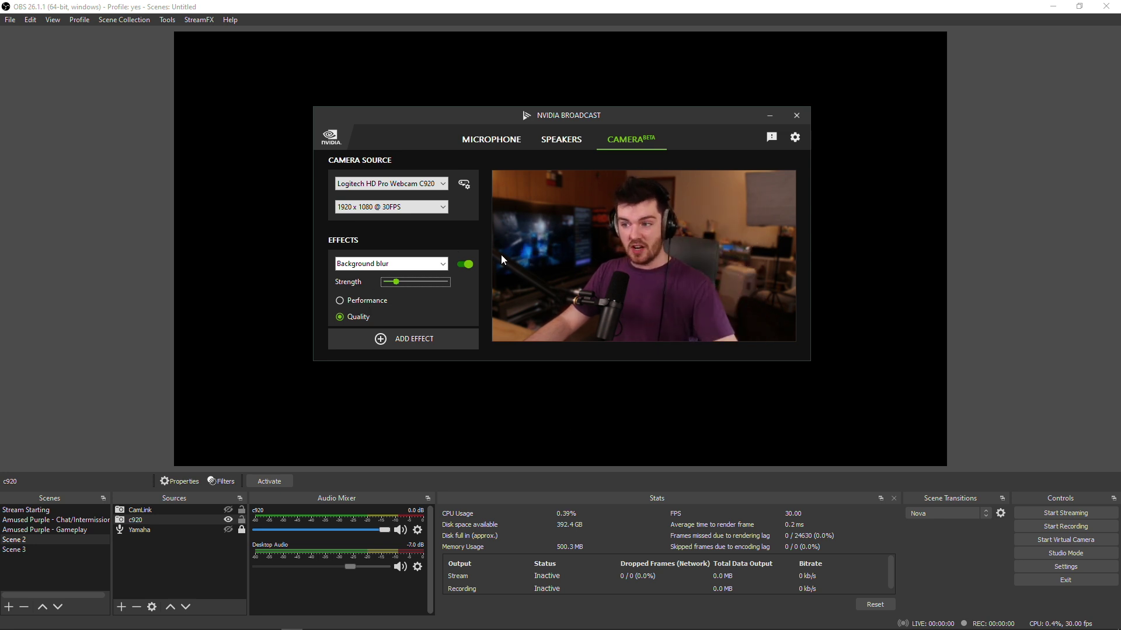
click(770, 114)
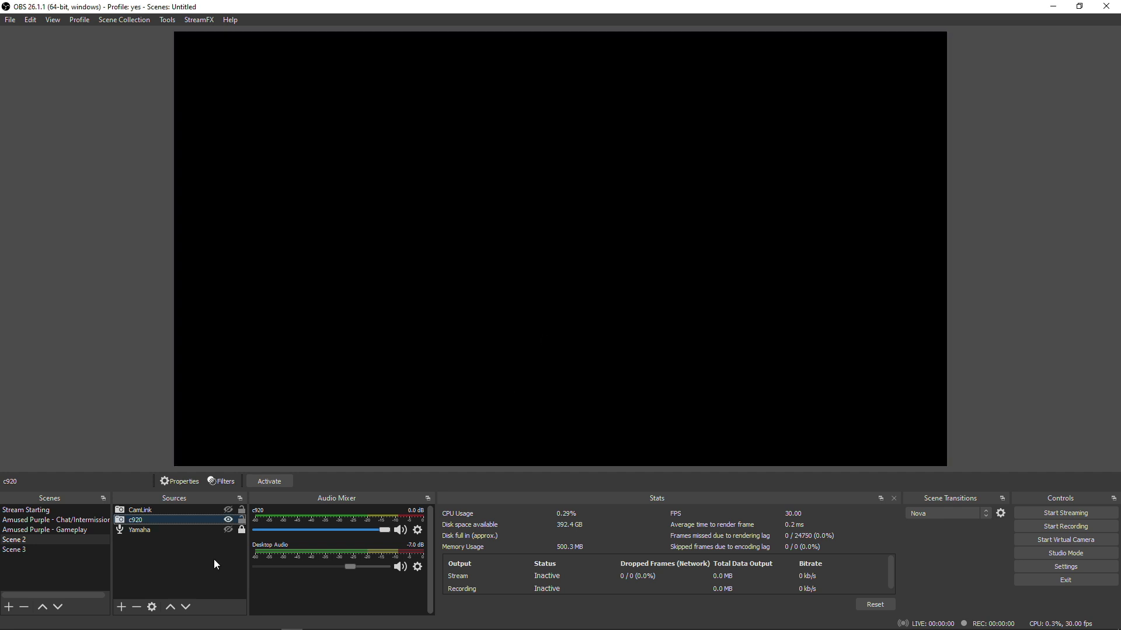
- Set the c920 source's device to Camera (NVIDIA Broadcast), activate it and confirm the source properties
right_click(160, 520)
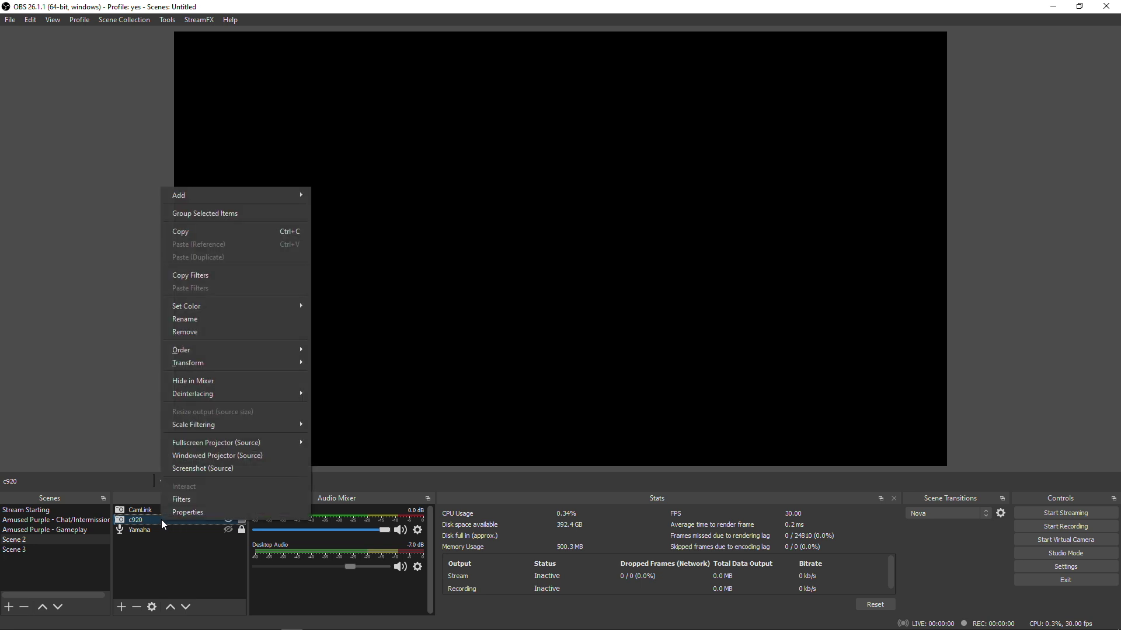
click(183, 514)
click(327, 377)
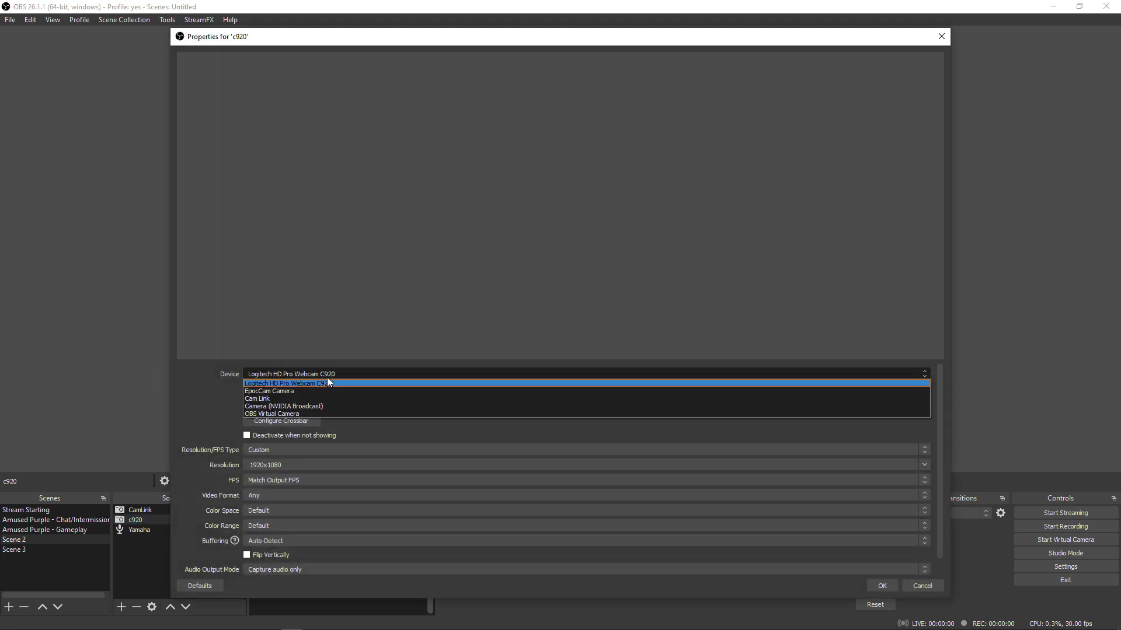
click(317, 407)
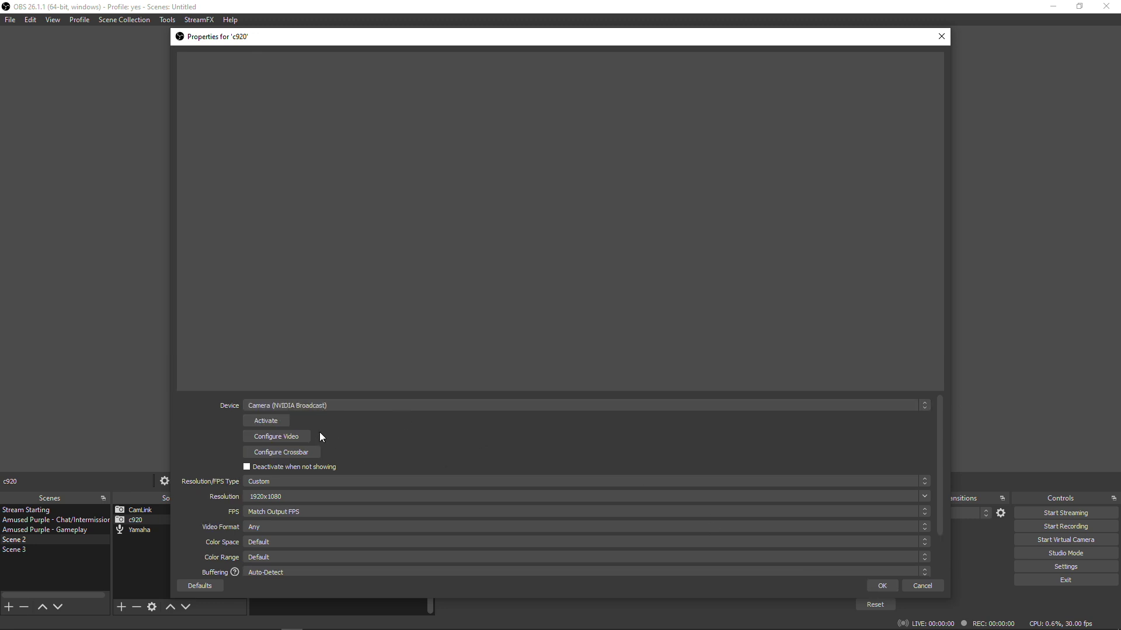
click(267, 419)
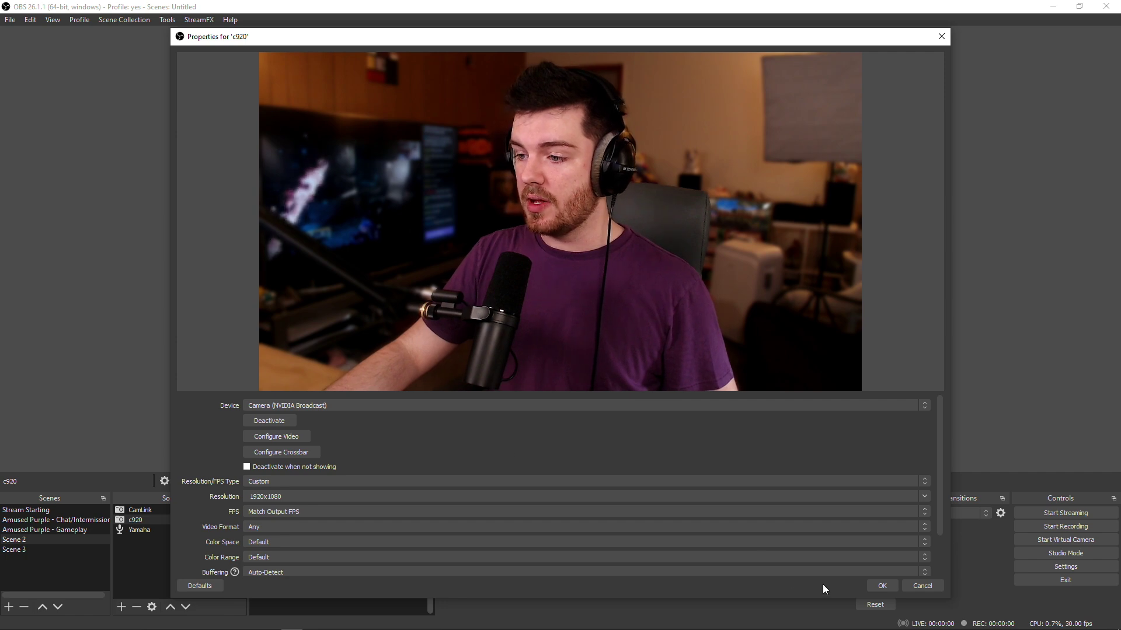
click(882, 585)
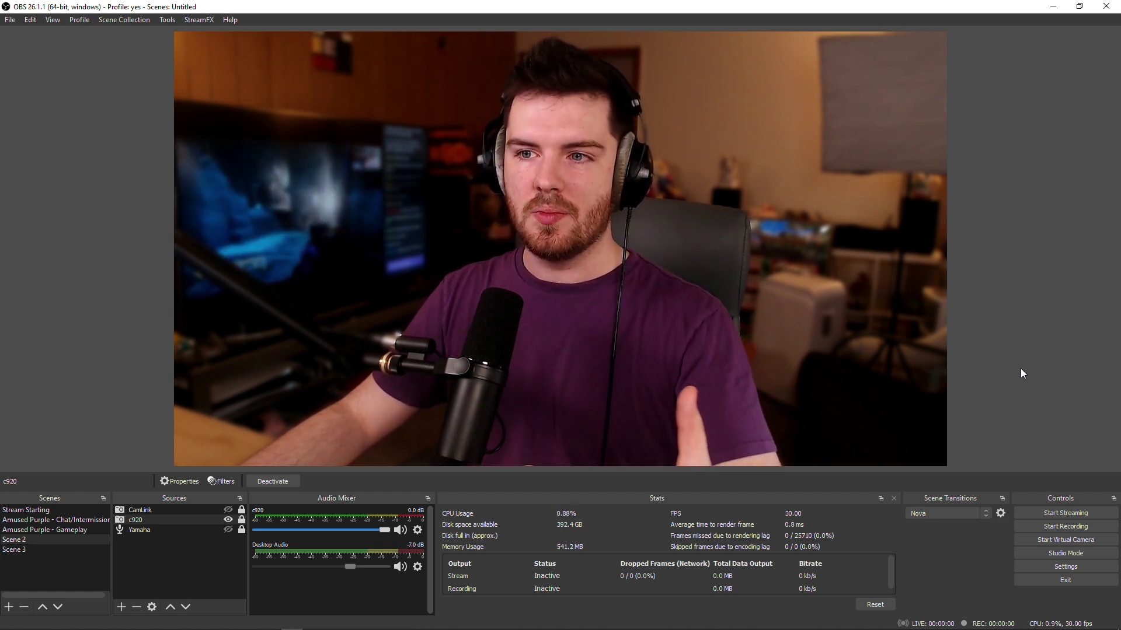
- Compare the background-blurred c920 picture with the CamLink camera by toggling the CamLink source's visibility
click(228, 511)
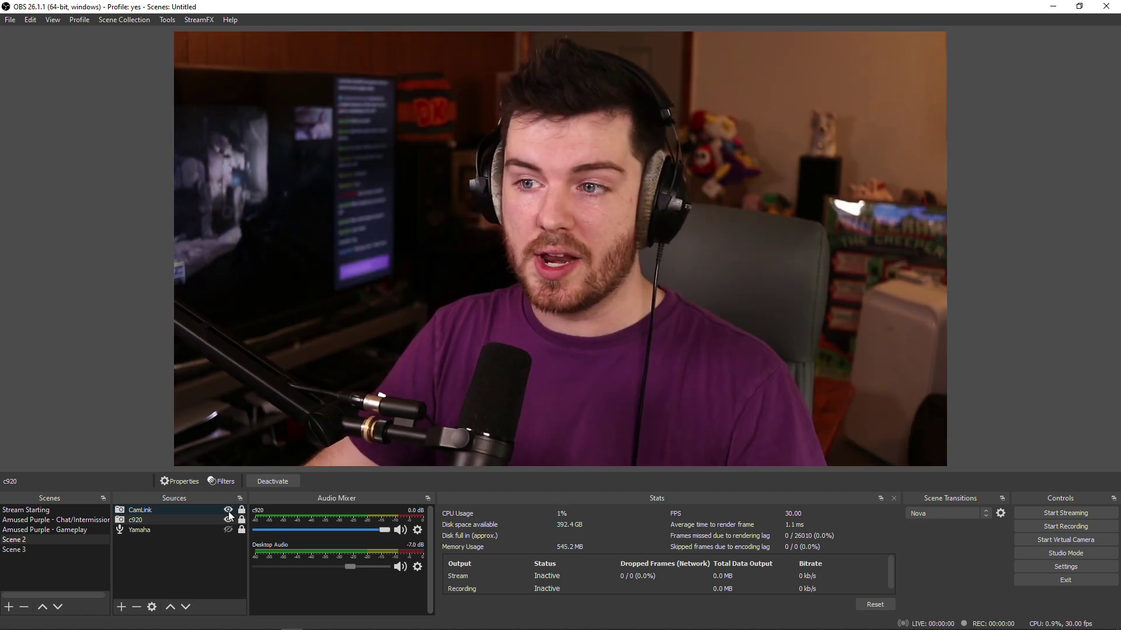
click(229, 510)
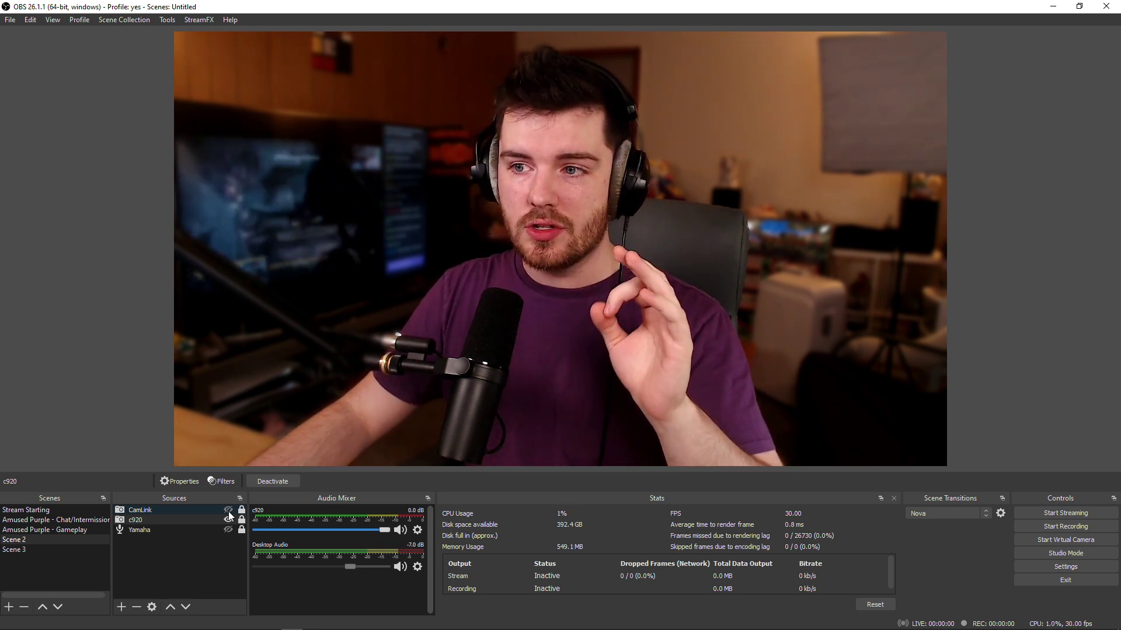
click(228, 511)
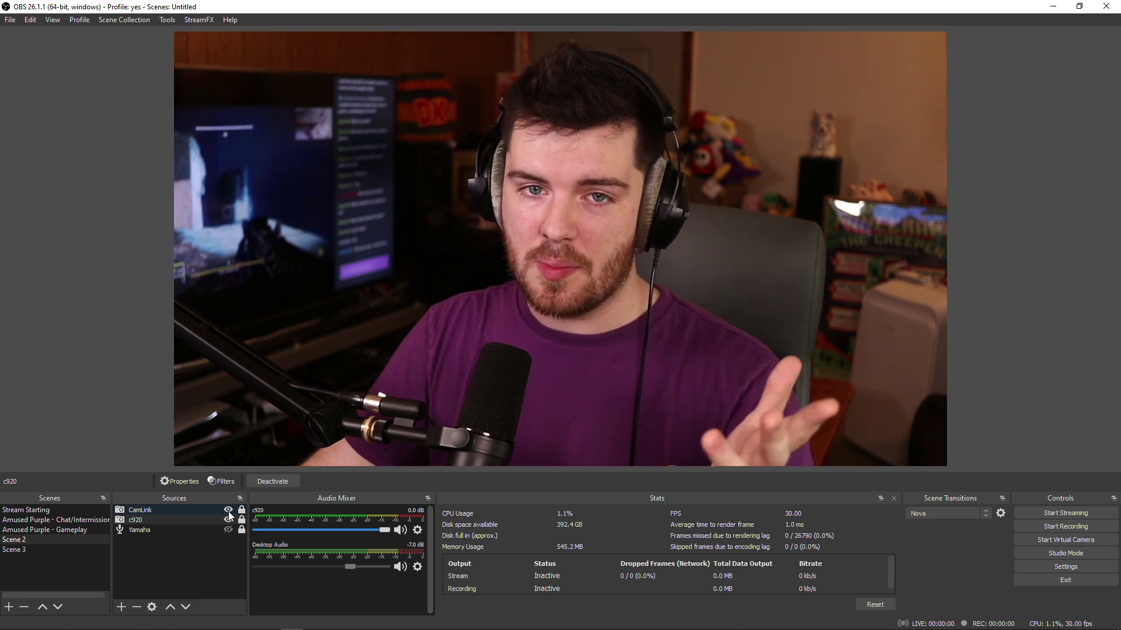